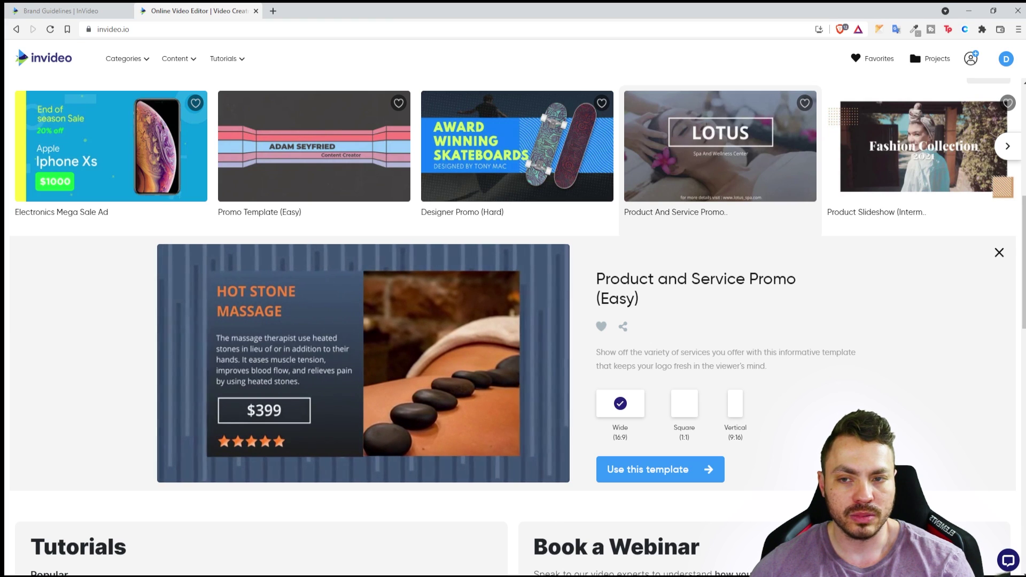
# Preview the Product Slideshow (Intermediate) template and browse the template categories on the home page.
pyautogui.click(897, 165)
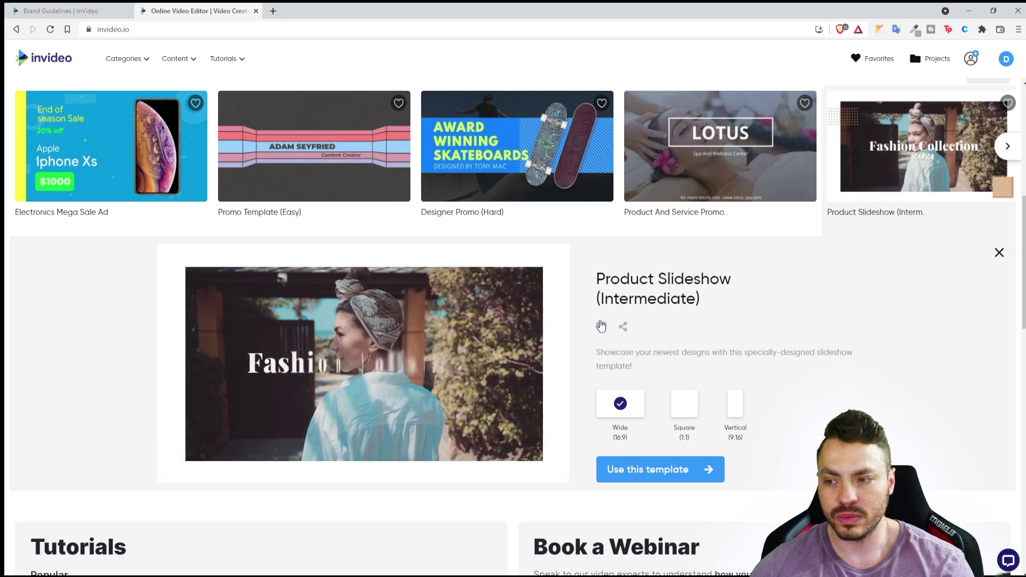
pyautogui.scroll(-13, 418, 384)
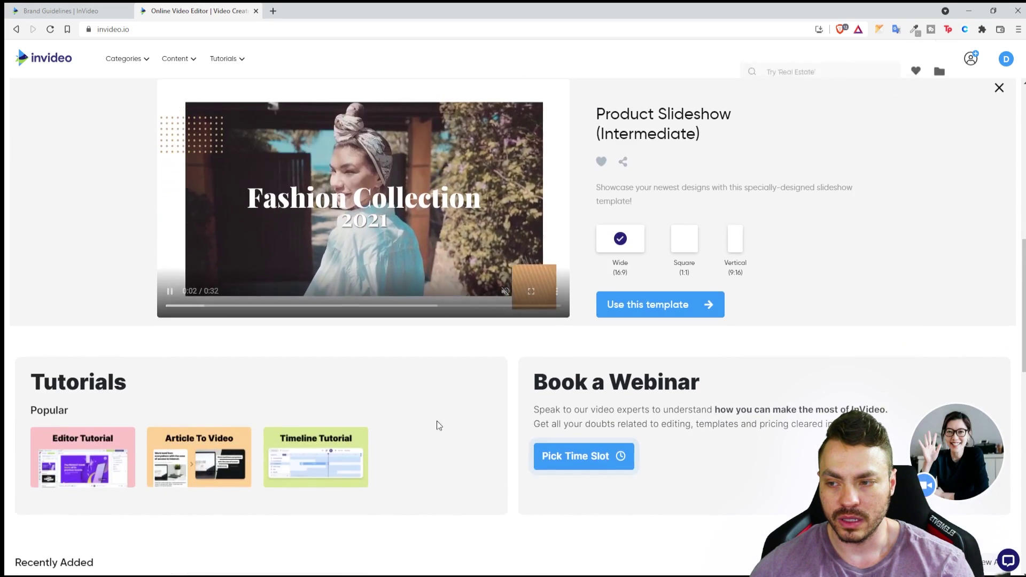
pyautogui.scroll(-3, 444, 425)
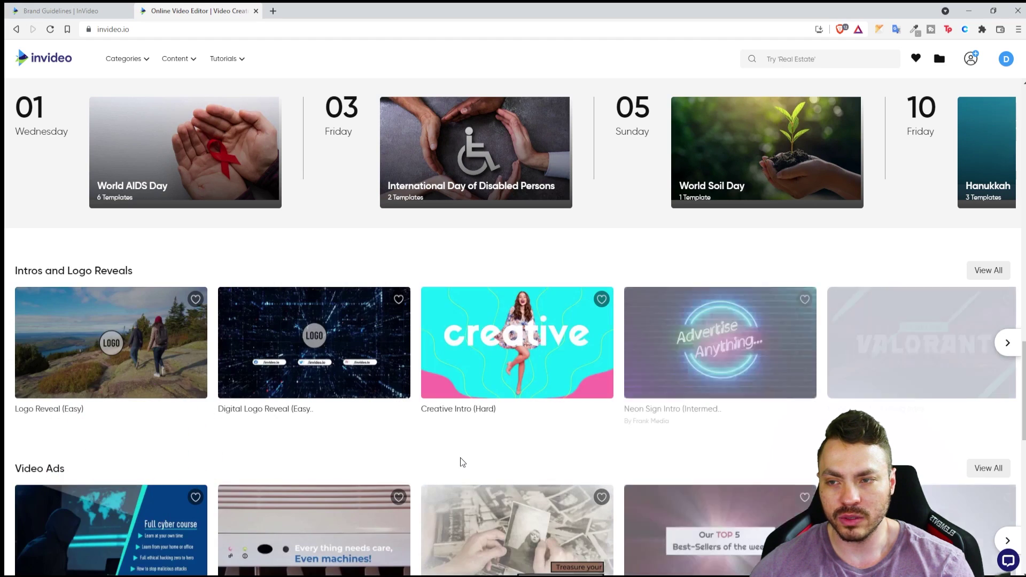
pyautogui.scroll(-5, 460, 455)
pyautogui.scroll(-7, 461, 450)
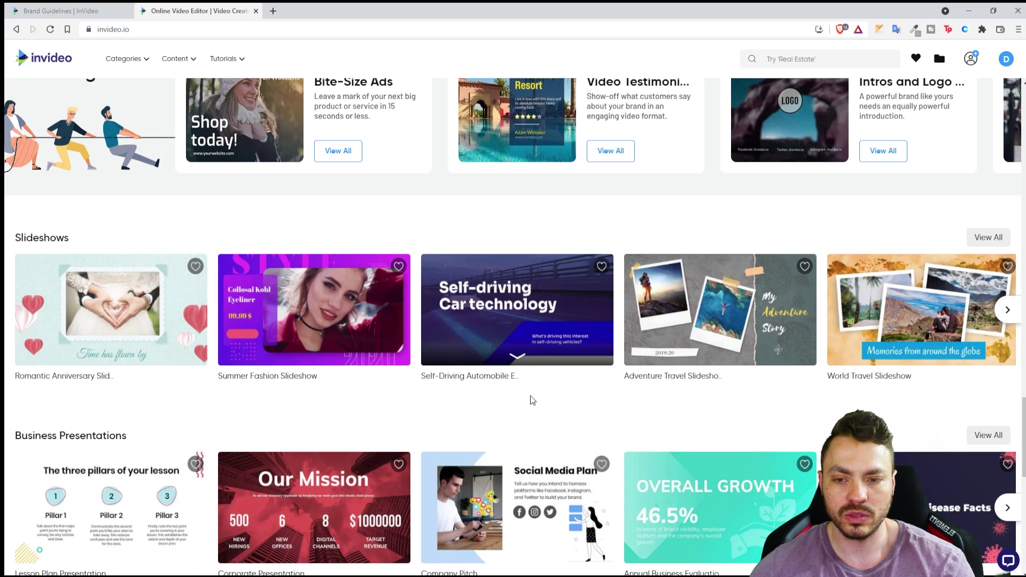
pyautogui.scroll(-4, 533, 400)
pyautogui.scroll(-3, 522, 459)
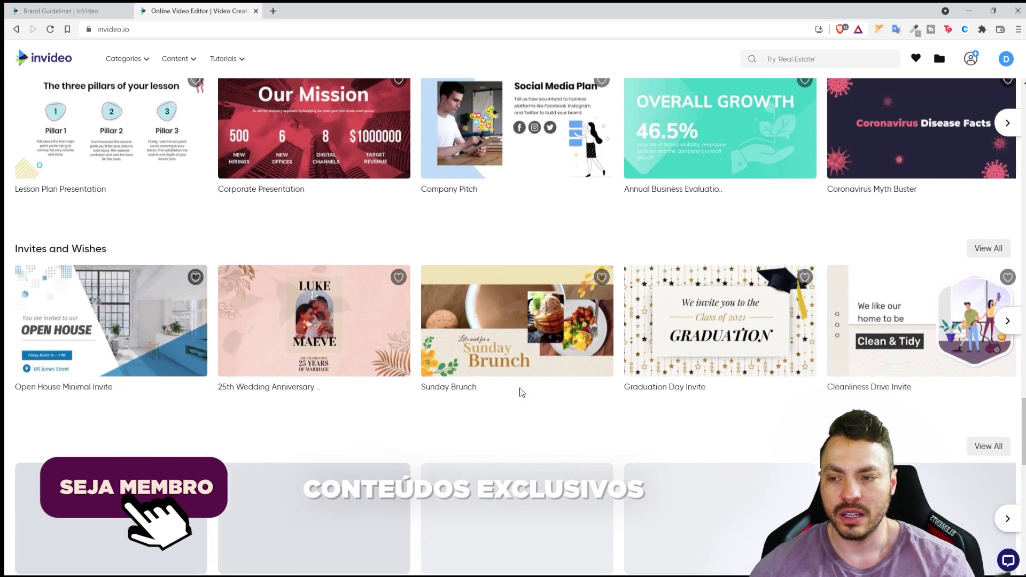
pyautogui.scroll(13, 519, 463)
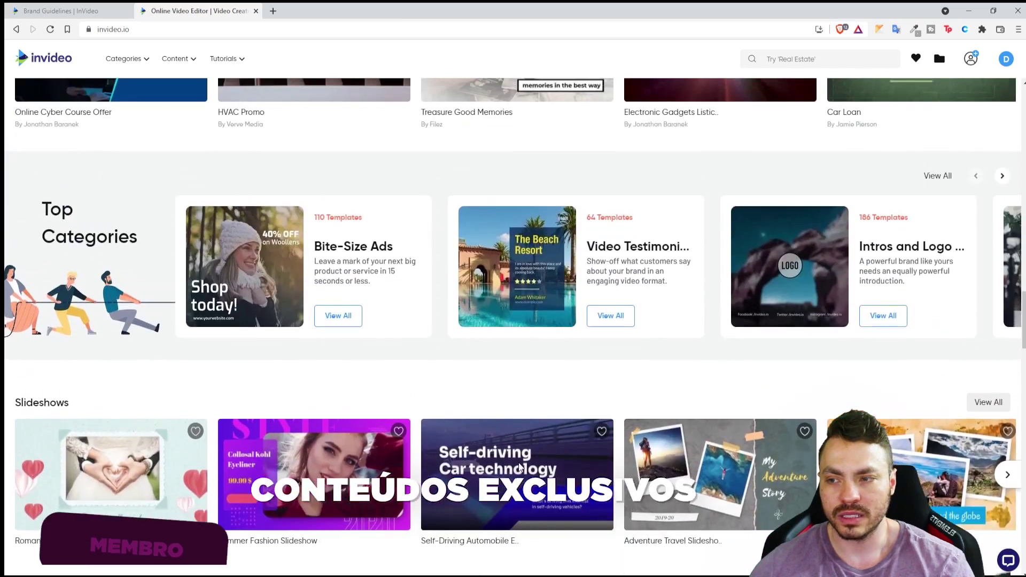
pyautogui.scroll(7, 519, 463)
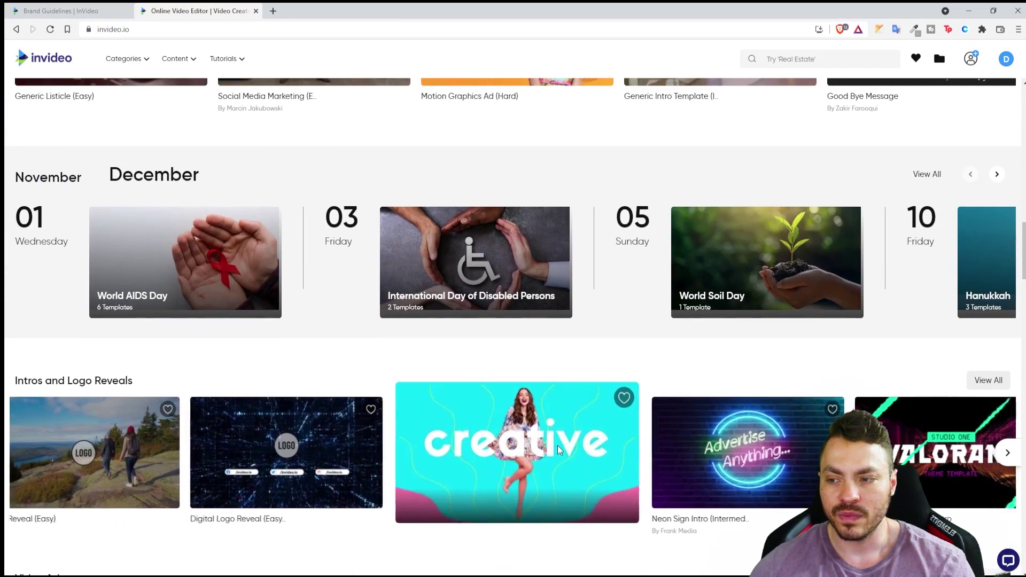
# Preview the Creative Intro (Hard) template's video from Intros and Logo Reveals, and return to the start of the home page.
pyautogui.click(550, 447)
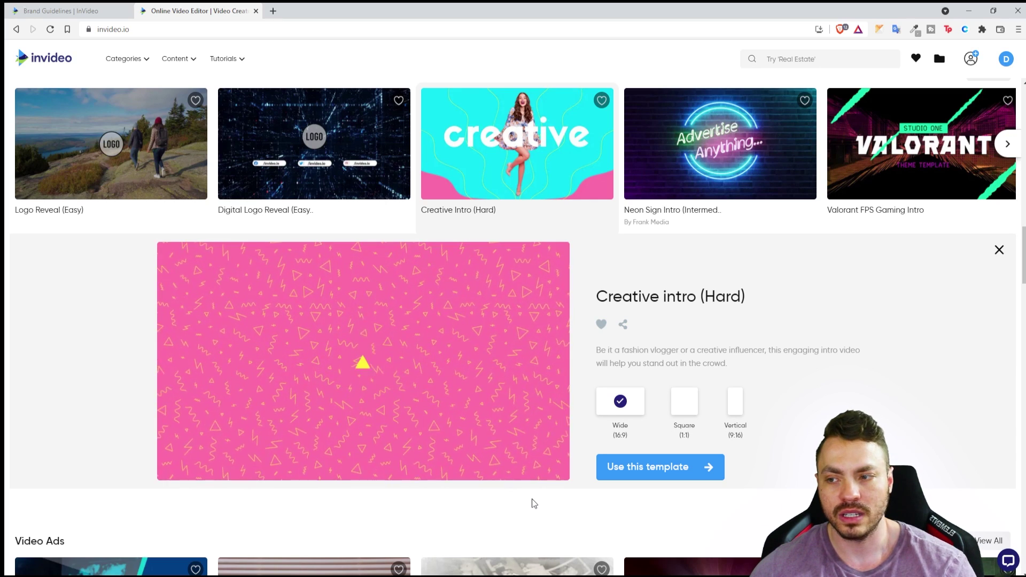
pyautogui.click(170, 454)
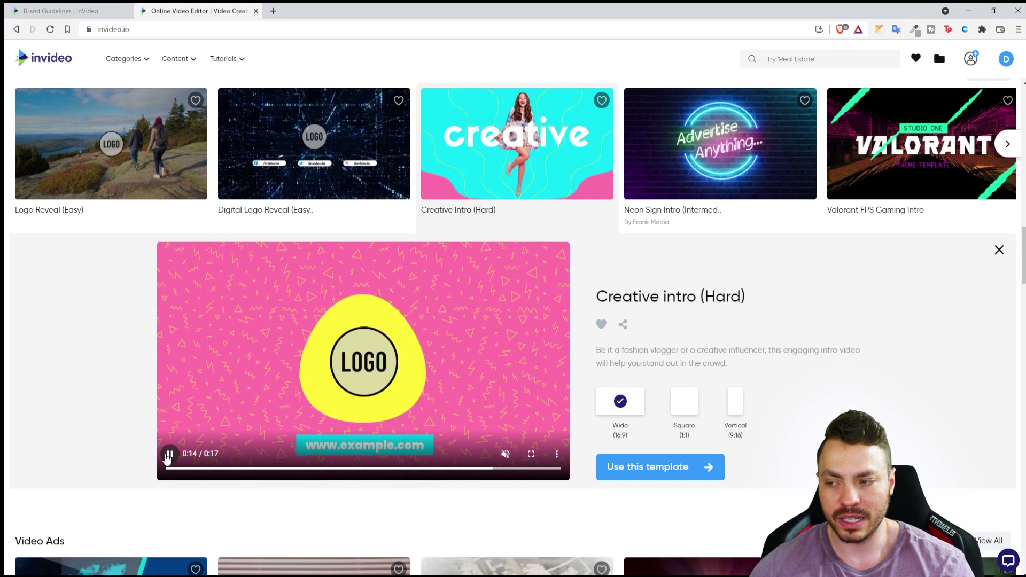
pyautogui.scroll(15, 140, 439)
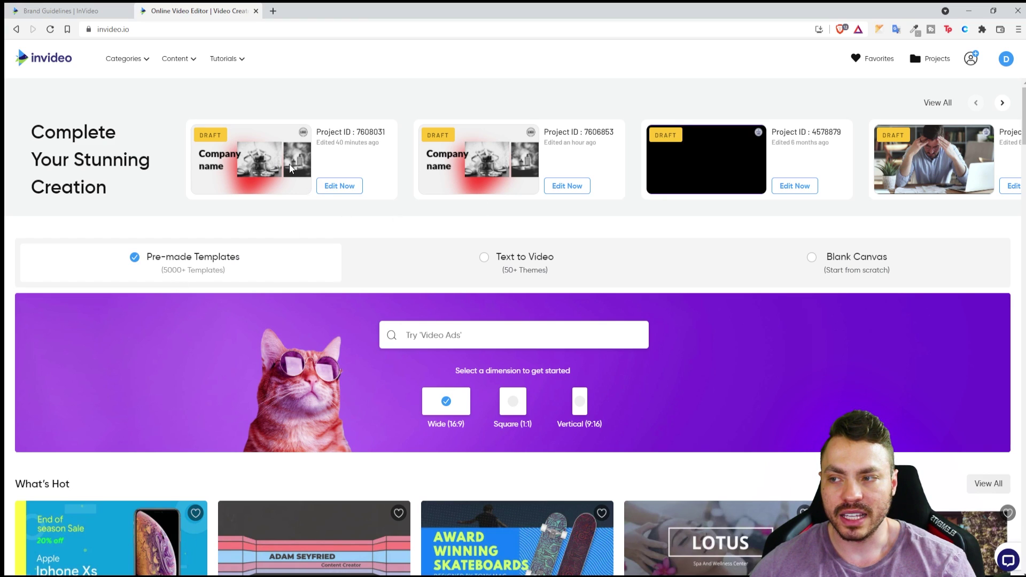
# Switch to the open Brand Guidelines template page and start a project from the template in Wide (16:9) format.
pyautogui.hotkey('ctrl', 'shift', 'Tab')
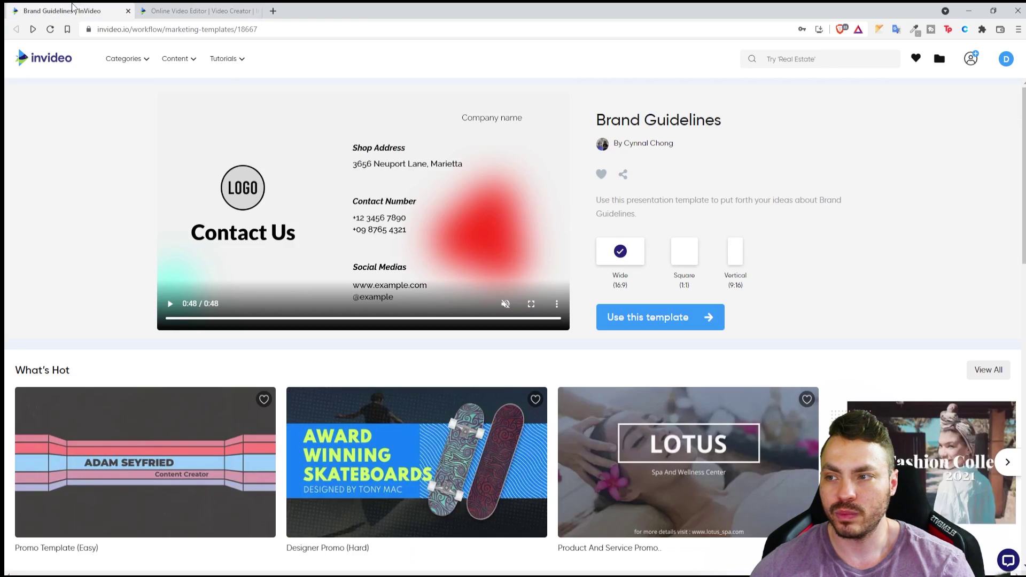
pyautogui.click(625, 327)
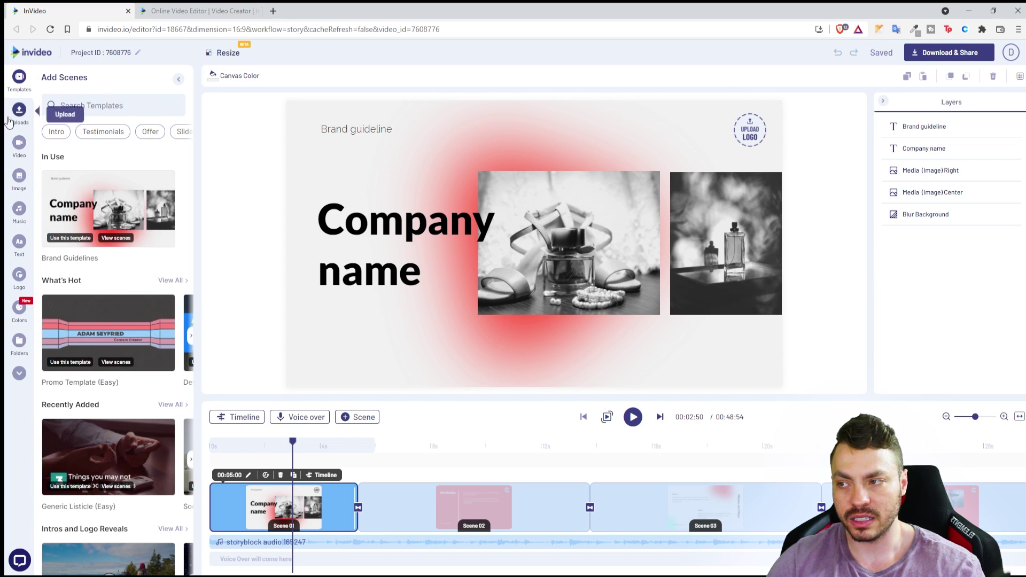
pyautogui.scroll(-2, 106, 357)
pyautogui.scroll(-4, 106, 357)
pyautogui.scroll(6, 107, 342)
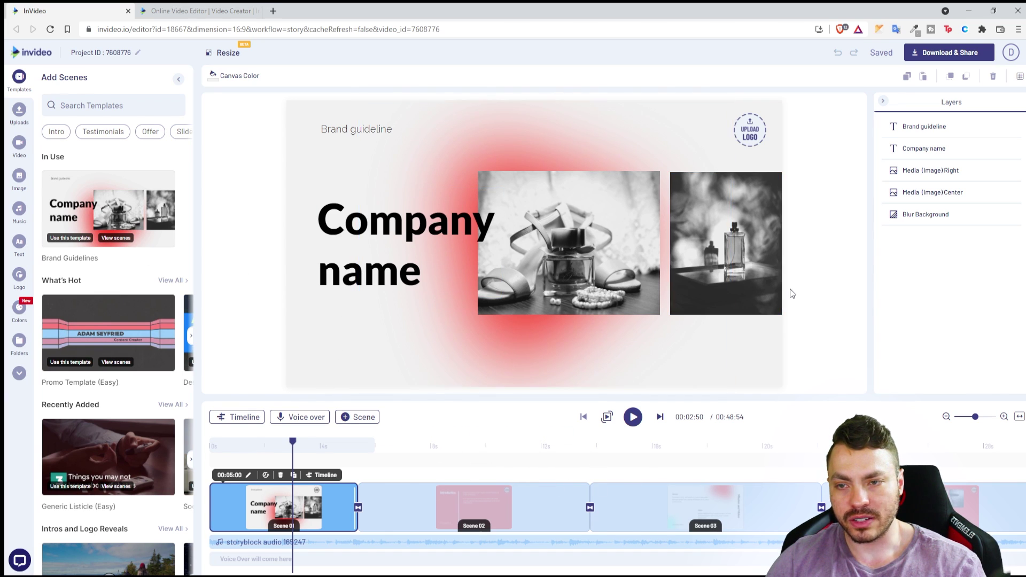
# Examine scene 2 and its layers, including the Digital Marketing text and the Introduction title.
pyautogui.click(293, 445)
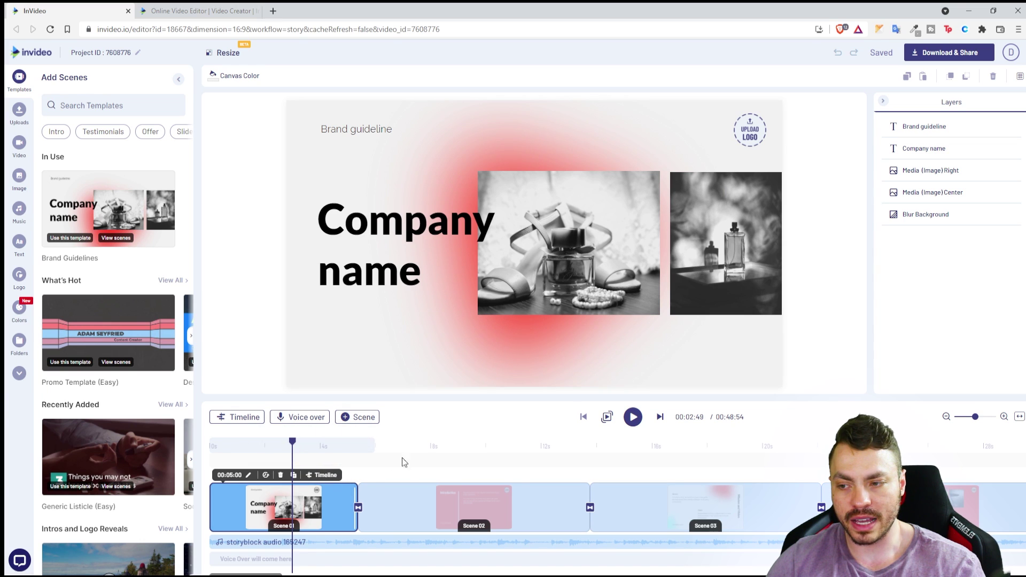
pyautogui.click(459, 499)
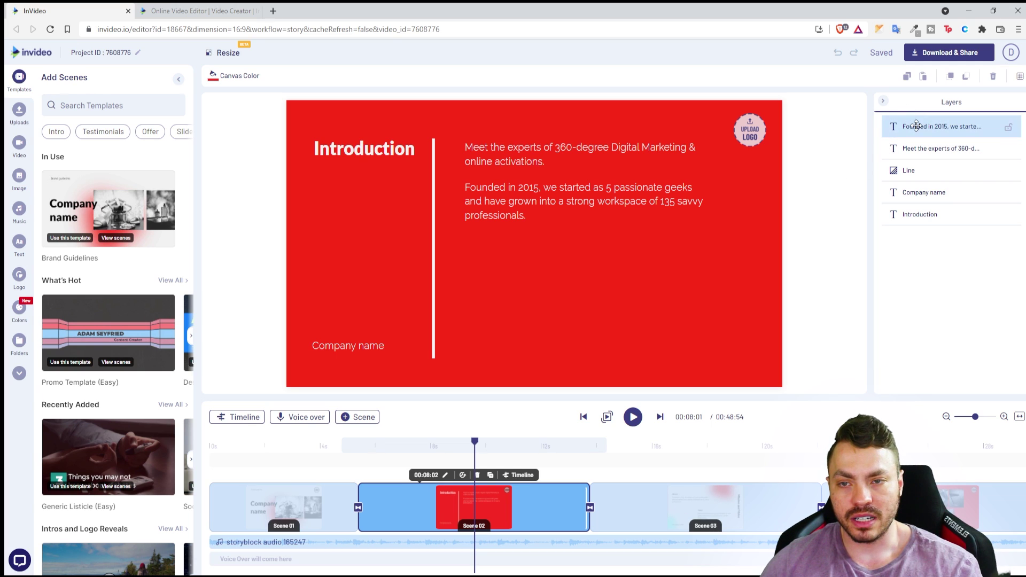
pyautogui.click(915, 148)
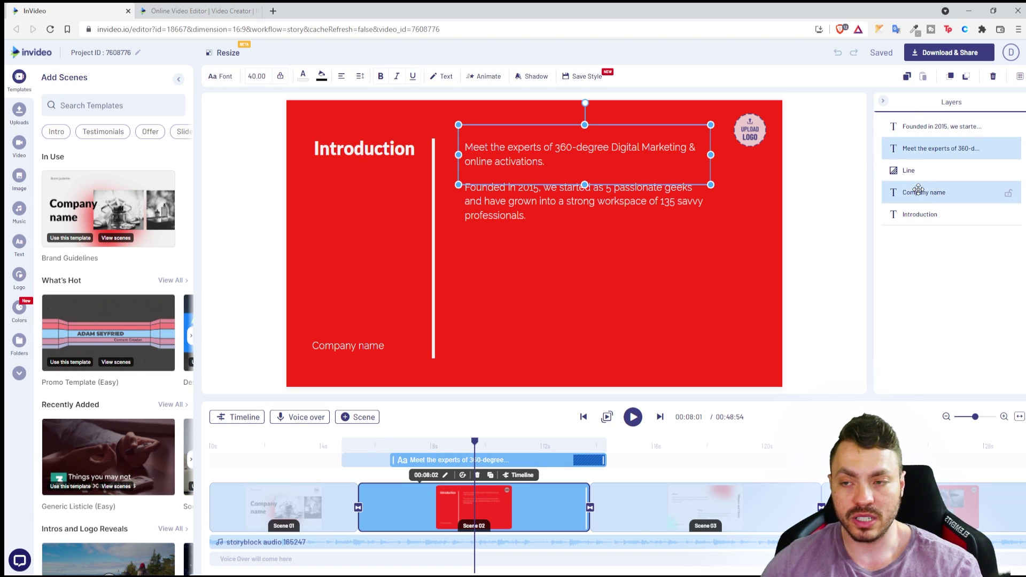
pyautogui.click(920, 214)
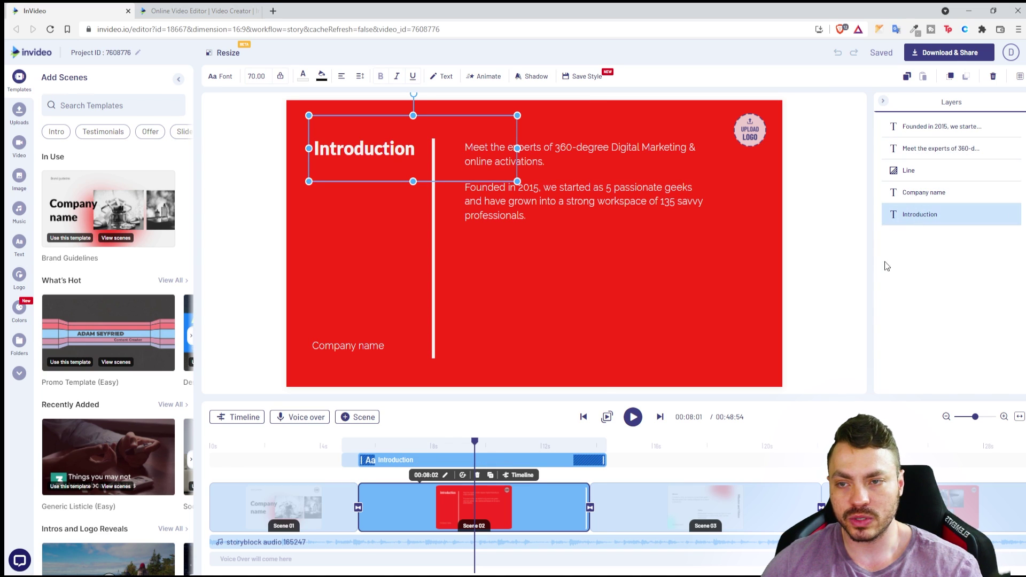
# Open scene 1's layer timeline and replace the "Company name" title with "Bepos".
pyautogui.click(256, 512)
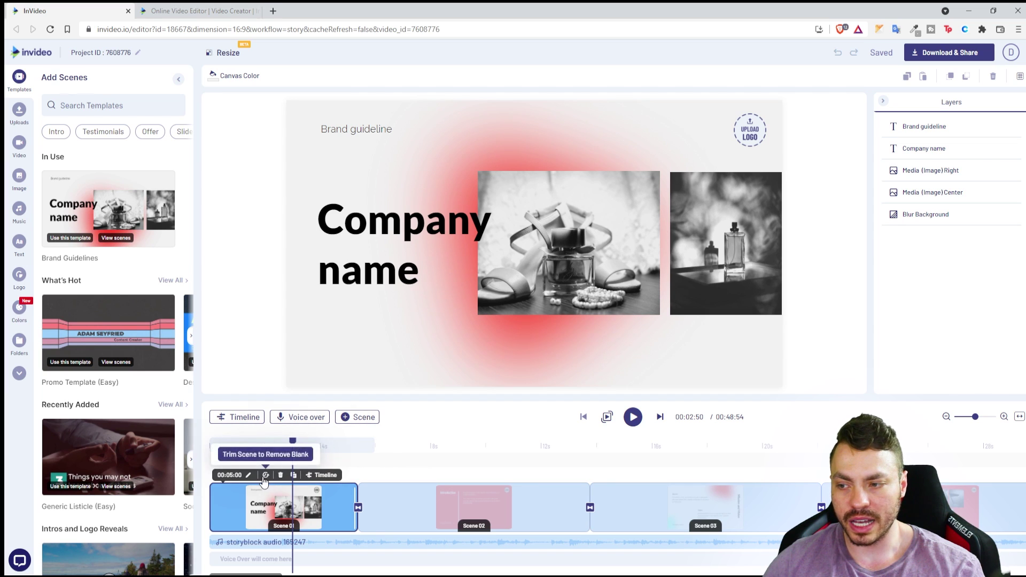
pyautogui.doubleClick(248, 513)
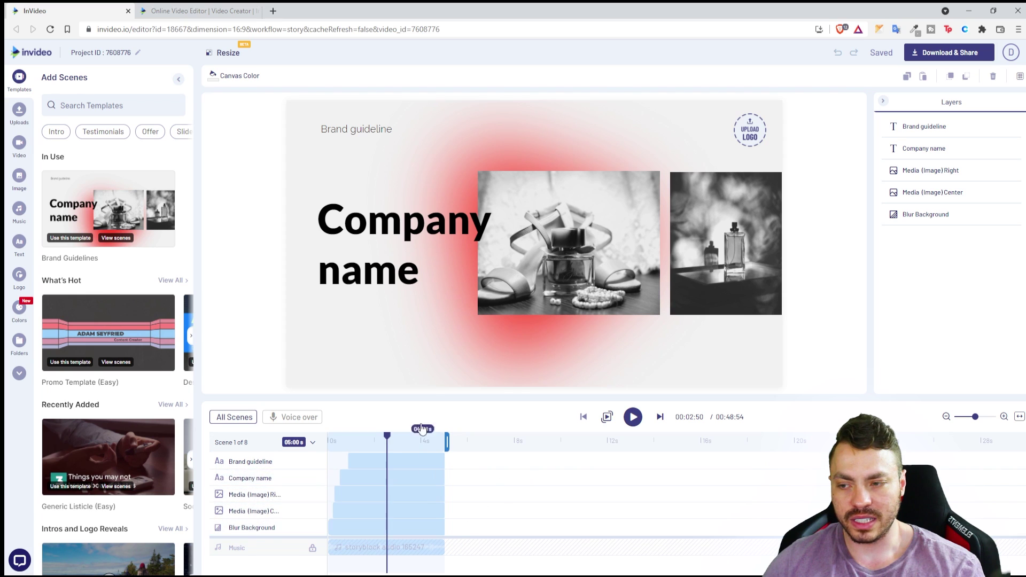
pyautogui.click(418, 233)
pyautogui.doubleClick(418, 233)
pyautogui.click(411, 273)
pyautogui.click(306, 231)
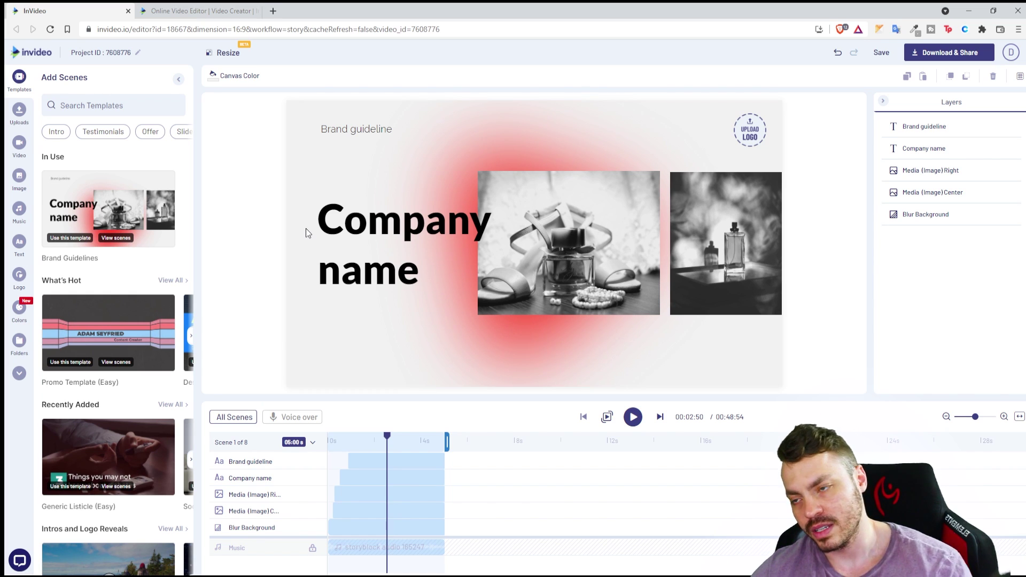
pyautogui.tripleClick(353, 238)
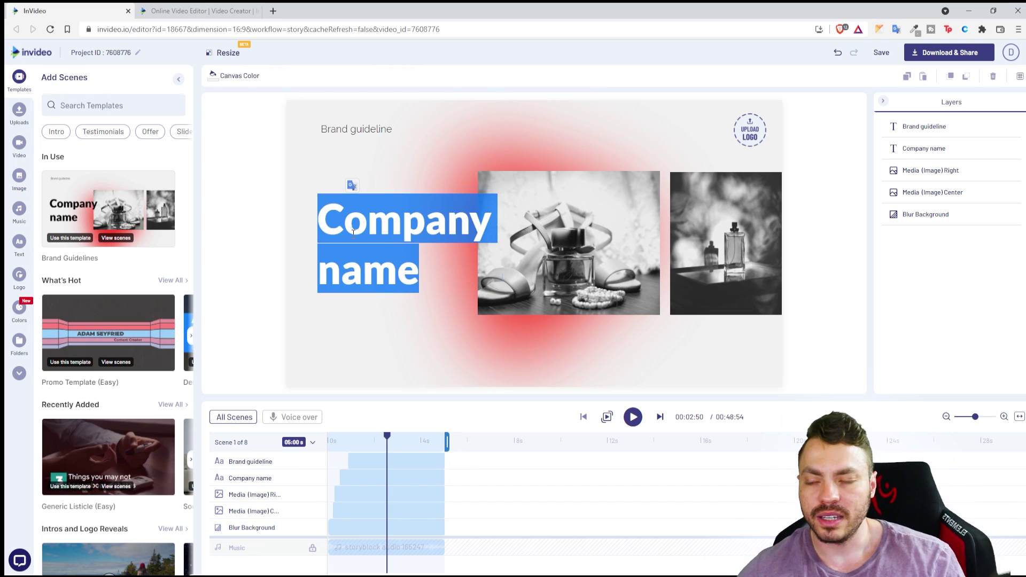
pyautogui.write('Be')
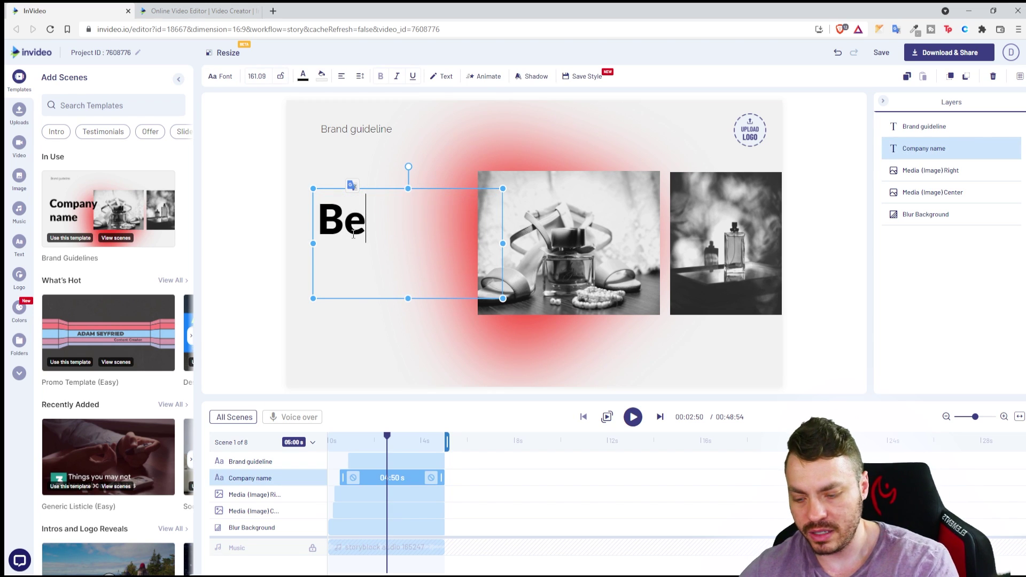
pyautogui.write('pos')
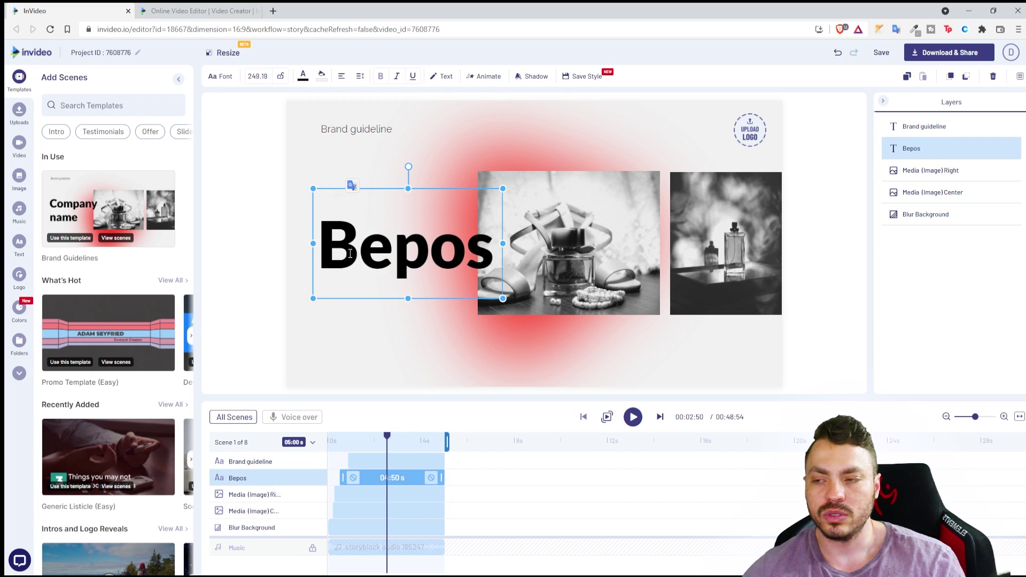
# Reword scene 1's title to "Conheça a bepos".
pyautogui.moveTo(358, 244); pyautogui.dragTo(310, 242)
pyautogui.click(310, 245)
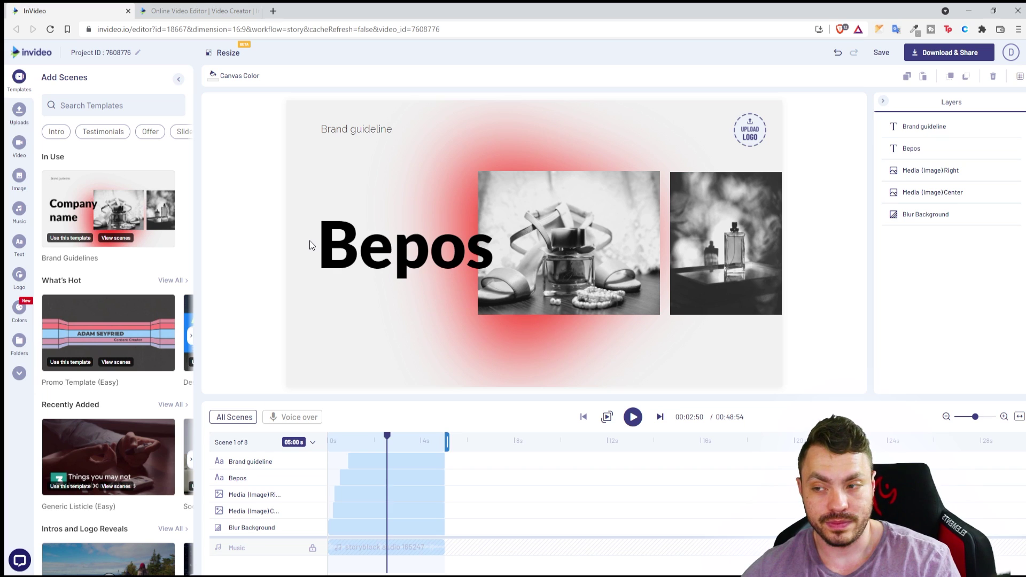
pyautogui.doubleClick(348, 247)
pyautogui.click(349, 247)
pyautogui.press('BackSpace')
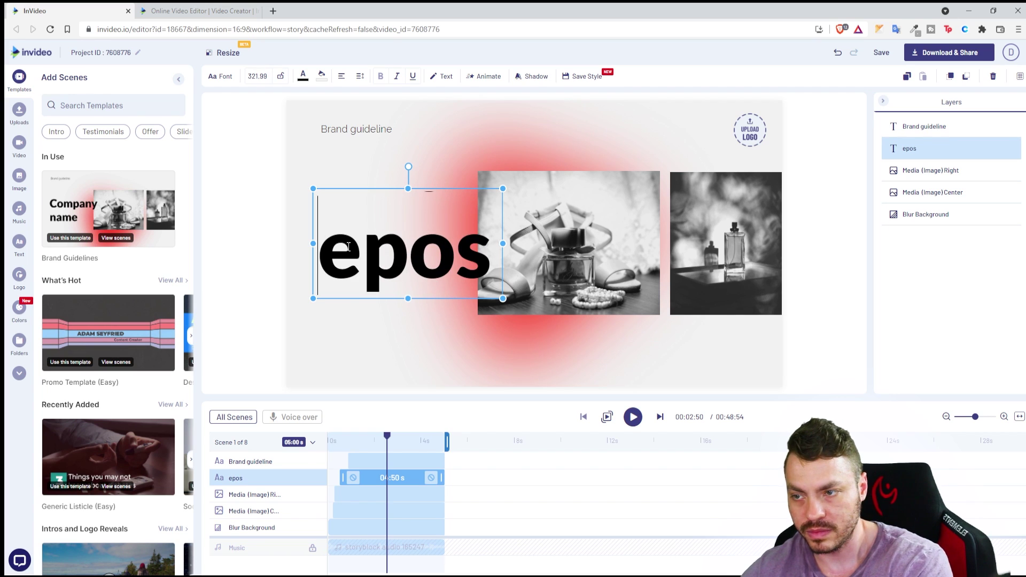
pyautogui.write('conheça a b')
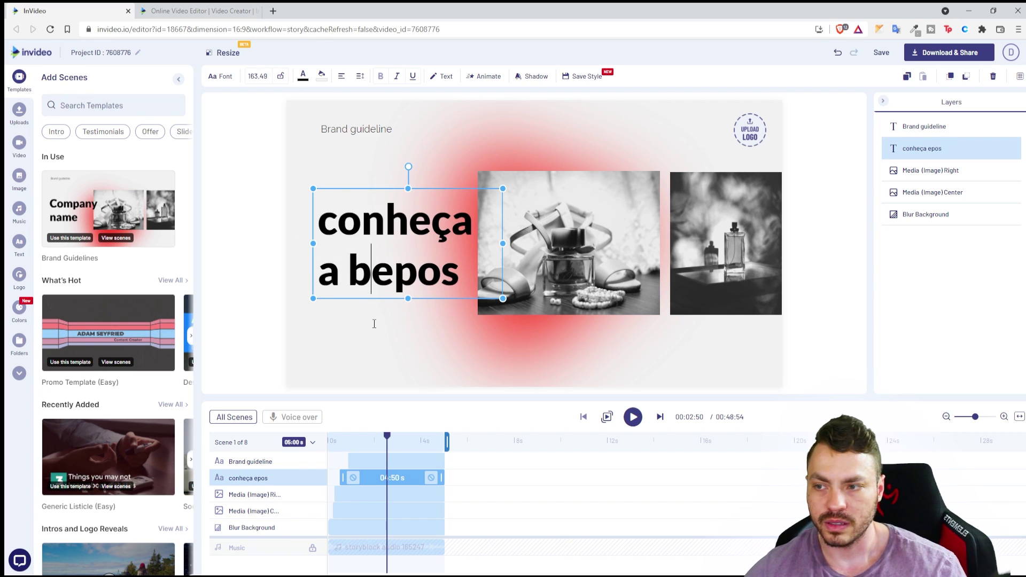
pyautogui.moveTo(345, 220); pyautogui.dragTo(318, 221)
pyautogui.write('C')
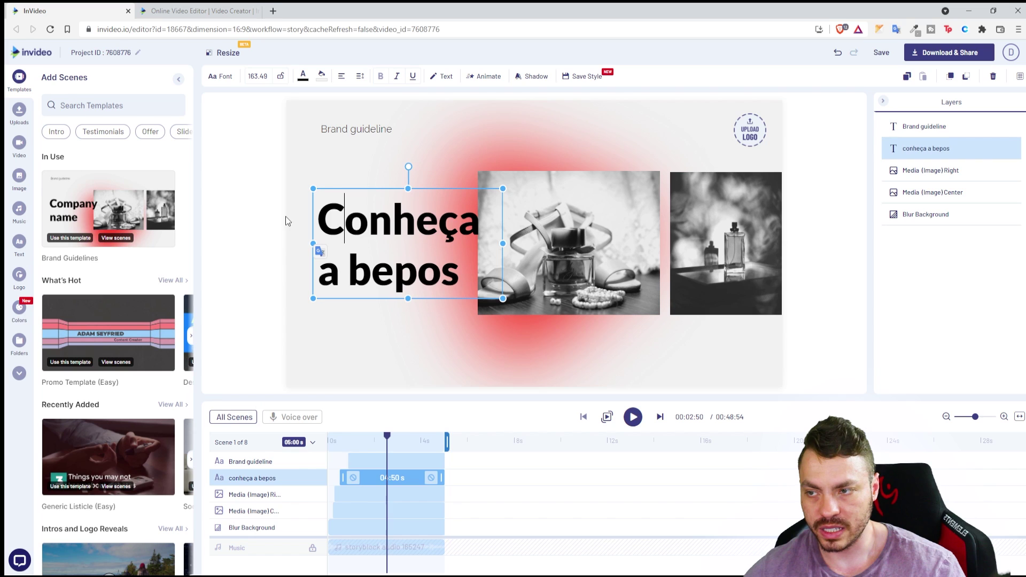
pyautogui.click(380, 339)
# Delete the "Brand guideline" text from scene 1.
pyautogui.click(526, 289)
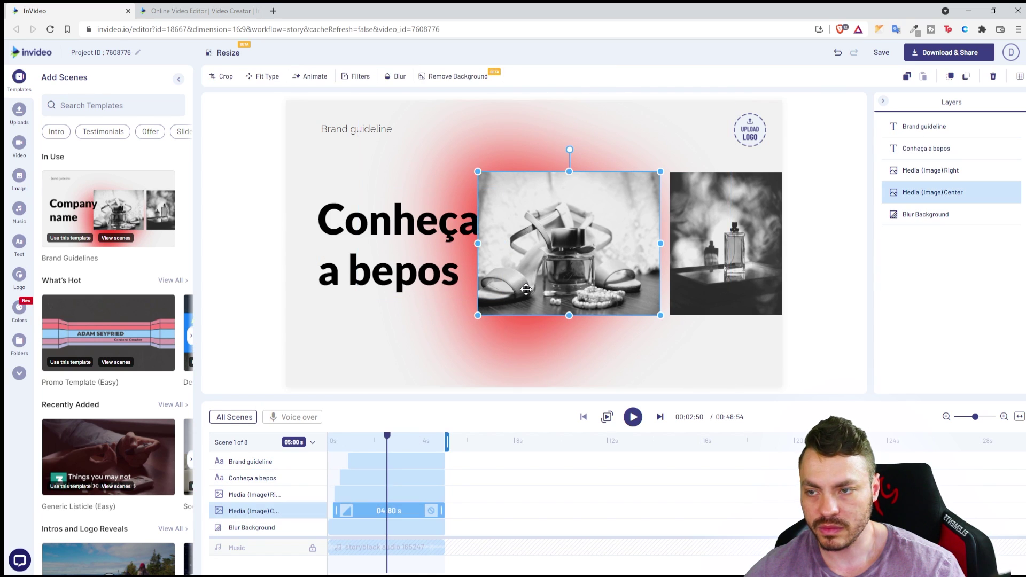
pyautogui.click(361, 122)
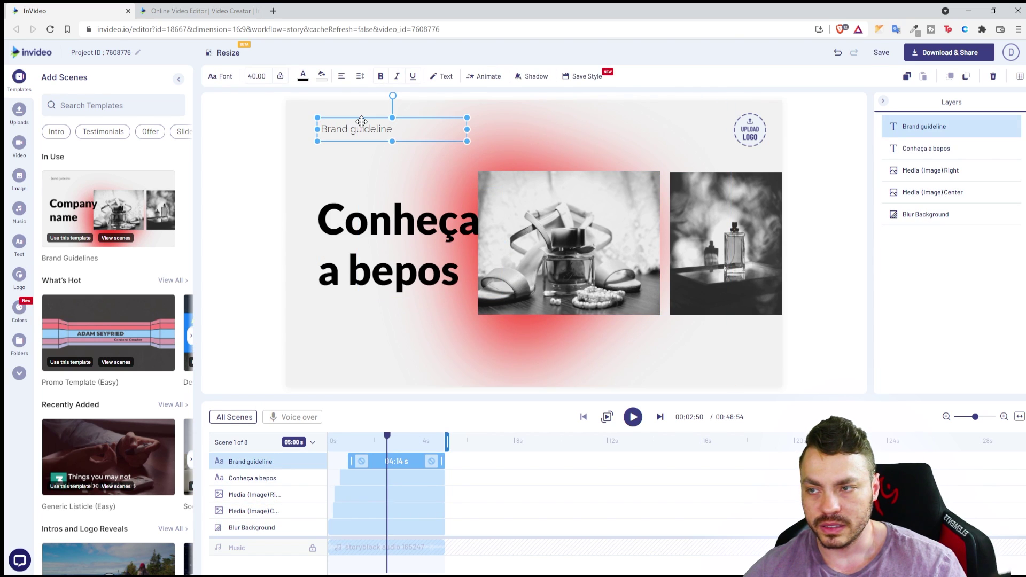
pyautogui.press('Delete')
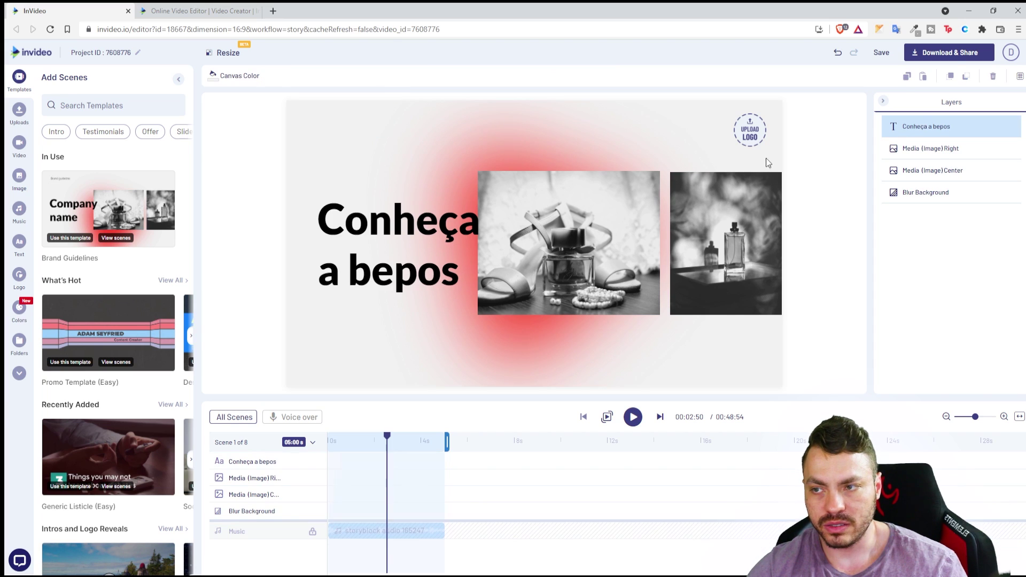
# Remove the logo placeholders from all scenes and add the horizontal bepos logo to all scenes.
pyautogui.click(755, 137)
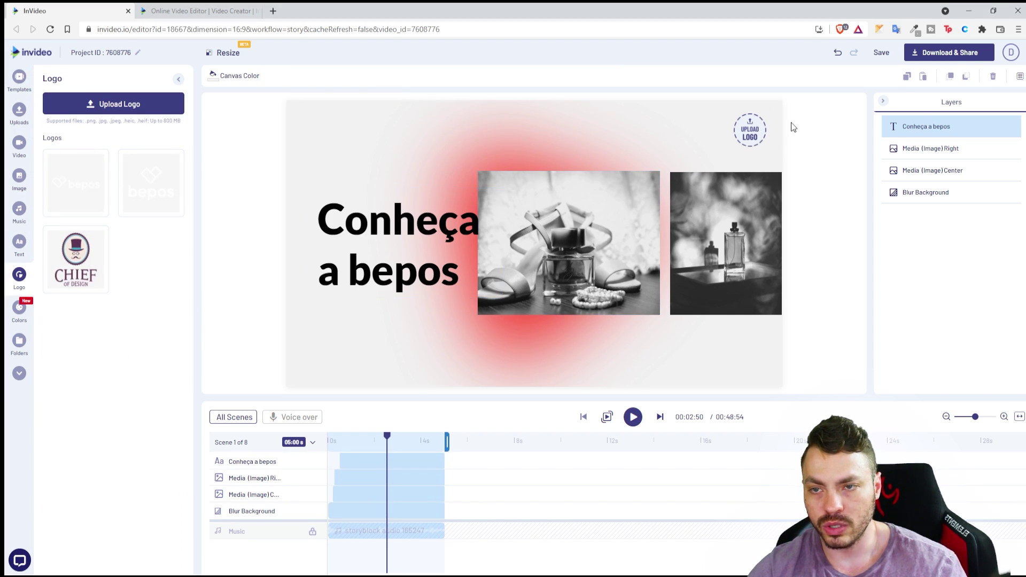
pyautogui.click(766, 113)
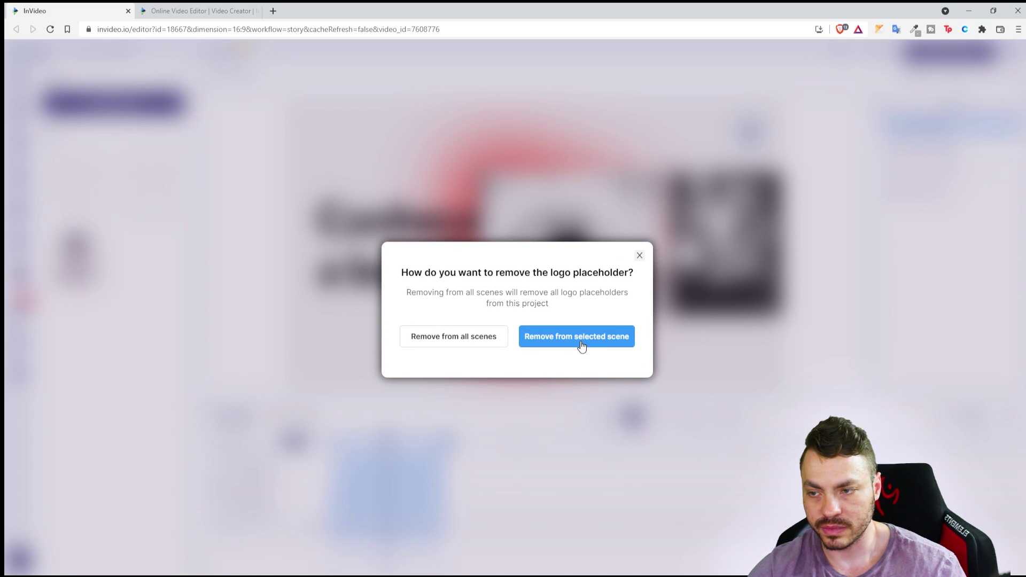
pyautogui.click(480, 345)
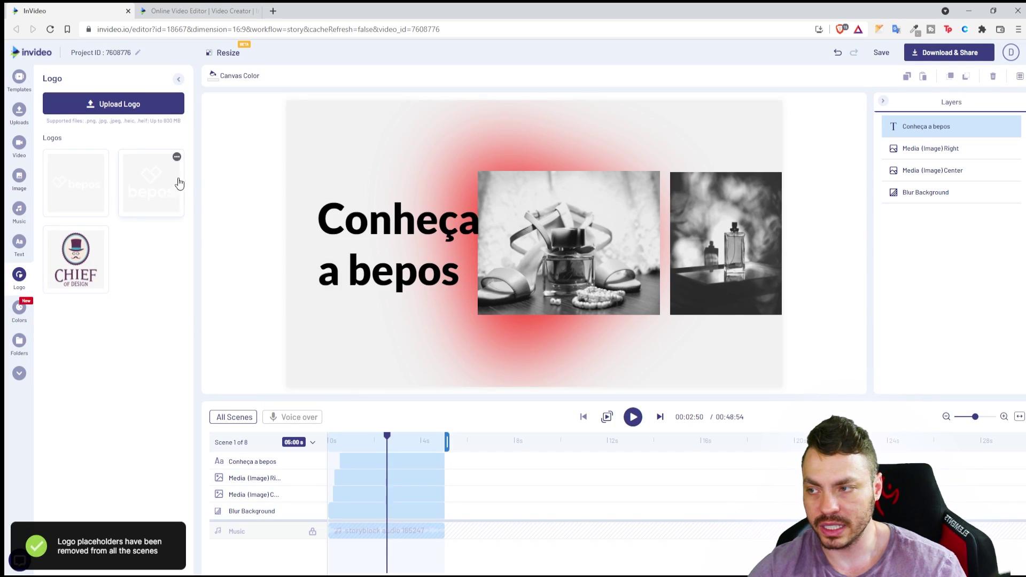
pyautogui.moveTo(99, 188)
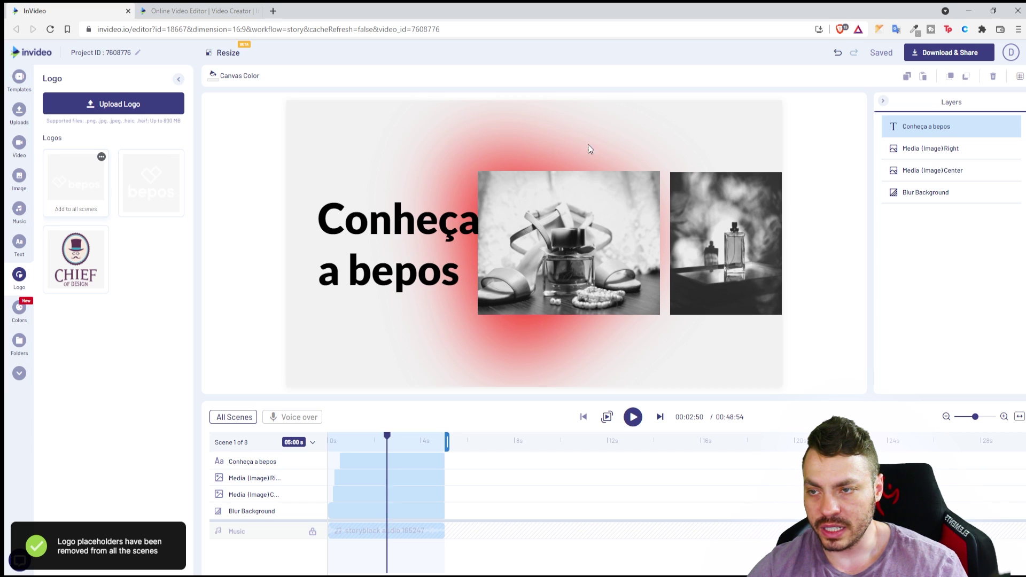
pyautogui.click(101, 184)
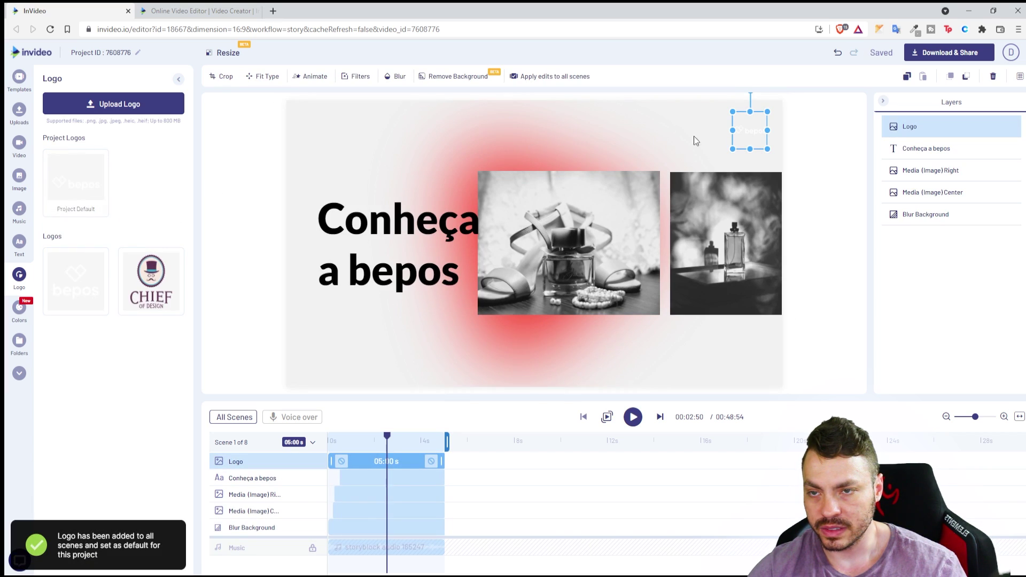
# Enlarge the bepos logo in the upper-right corner of scene 1 so the full horizontal wordmark is readable.
pyautogui.moveTo(733, 131); pyautogui.dragTo(719, 131)
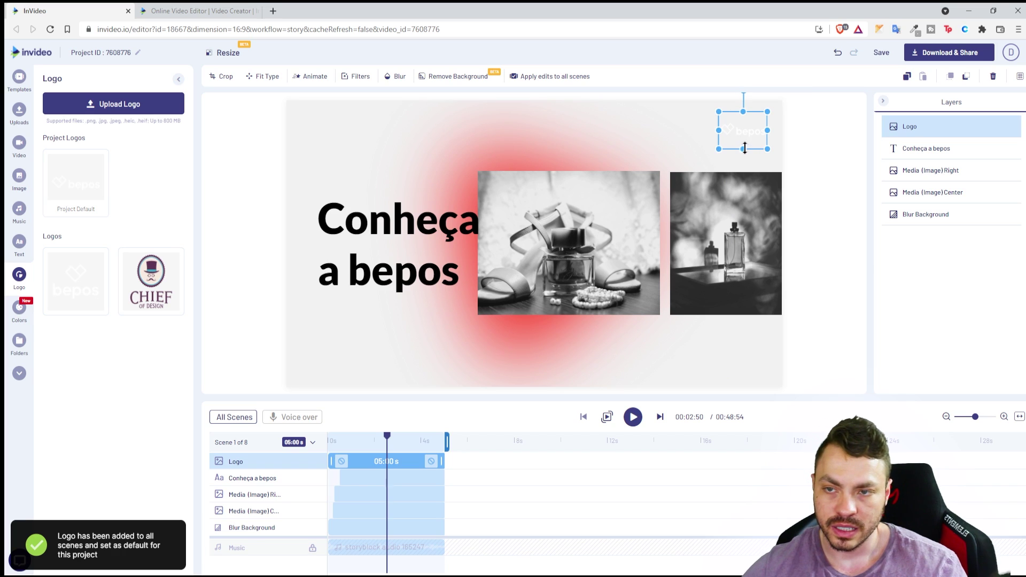
pyautogui.hotkey('ctrl', 'z')
pyautogui.moveTo(766, 151); pyautogui.dragTo(750, 134)
pyautogui.click(825, 183)
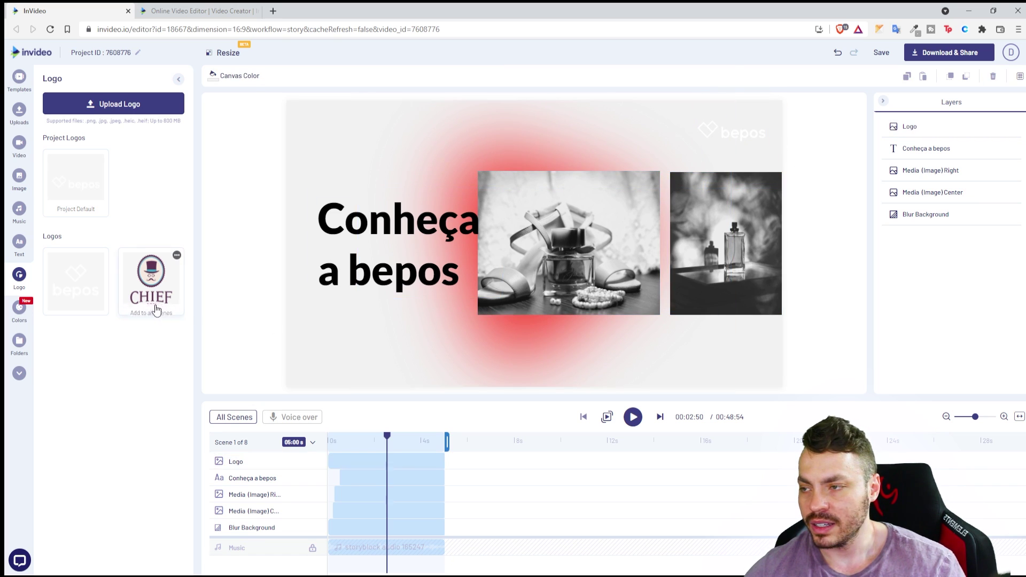
# Try the vertical bepos logo on all scenes, and switch back to the horizontal version.
pyautogui.click(739, 133)
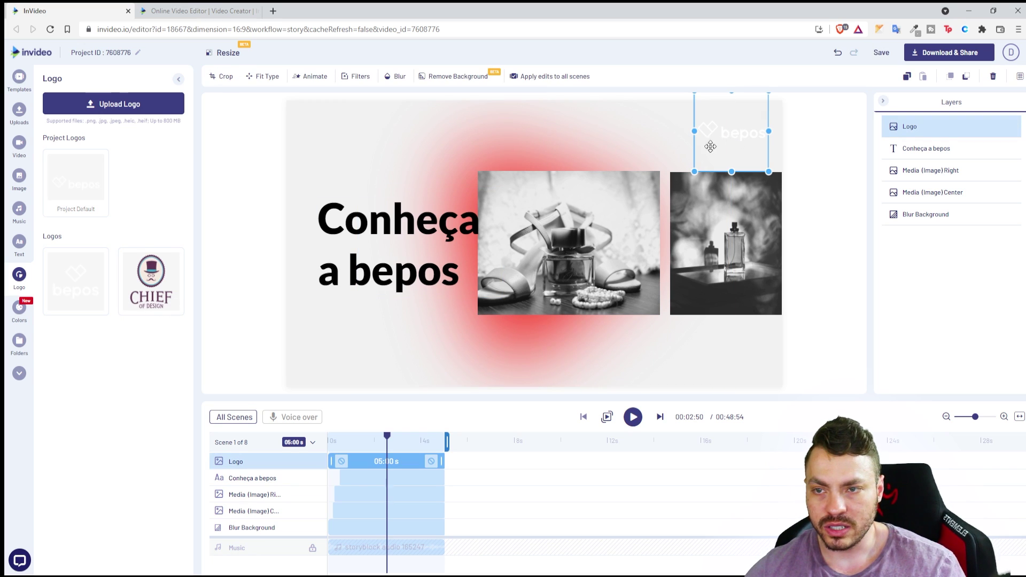
pyautogui.click(70, 290)
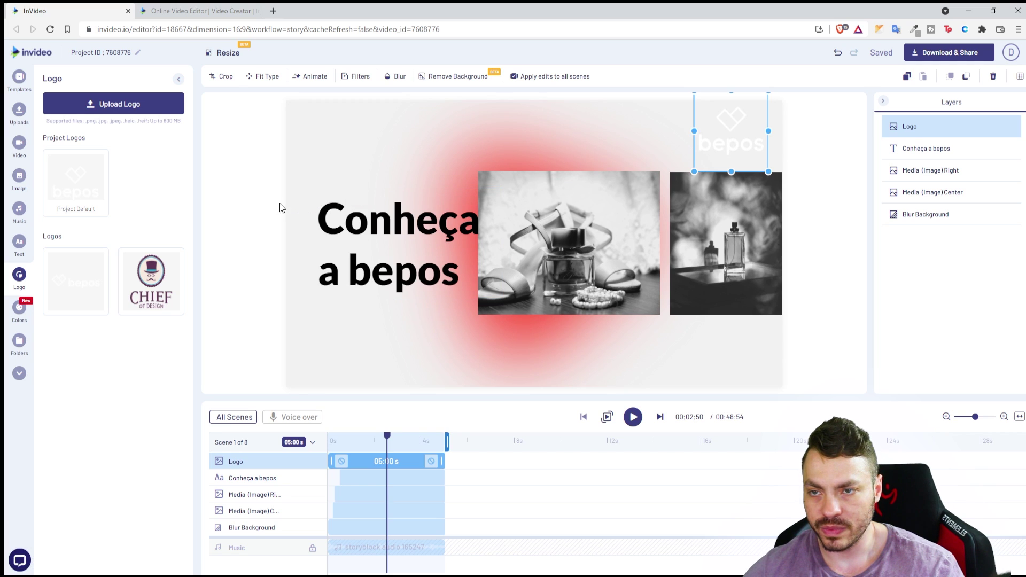
pyautogui.hotkey('ctrl', 'z')
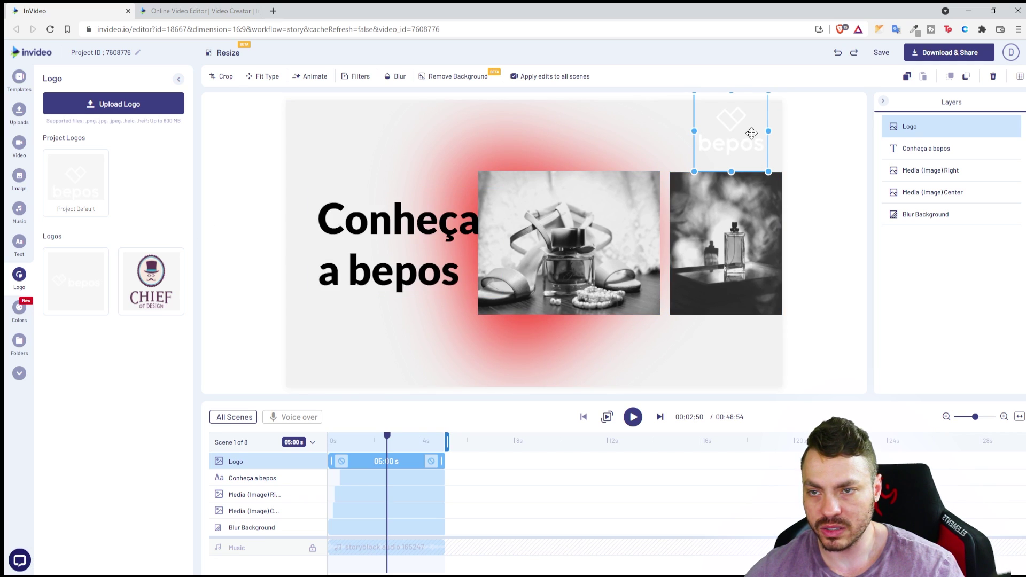
pyautogui.click(74, 288)
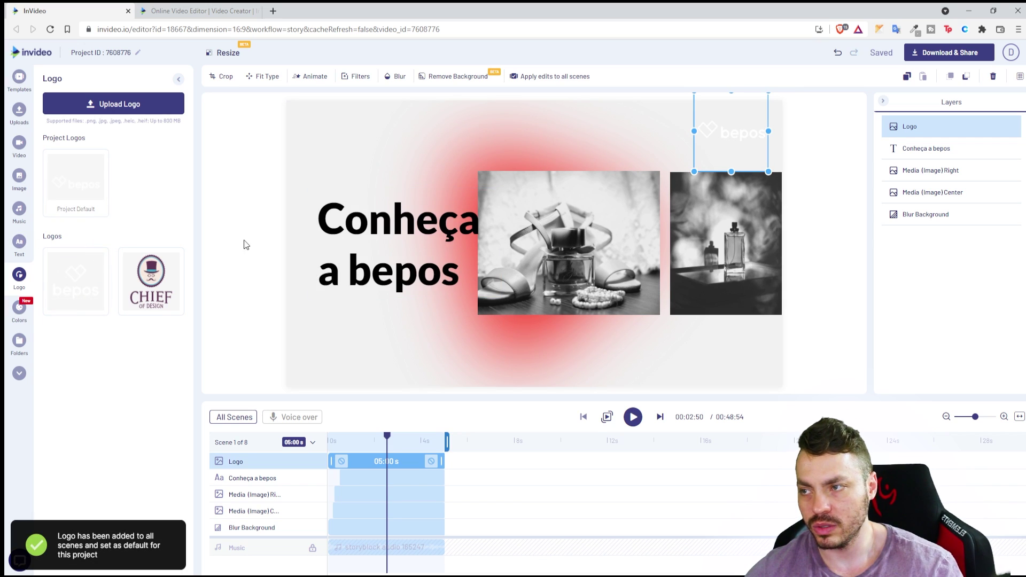
pyautogui.click(279, 222)
pyautogui.click(339, 240)
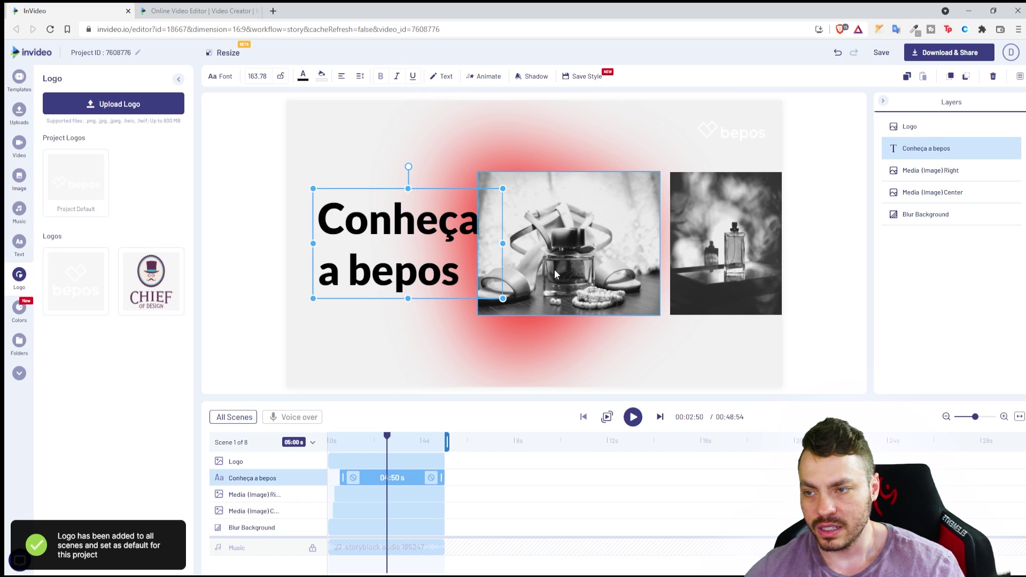
pyautogui.click(584, 263)
pyautogui.click(371, 129)
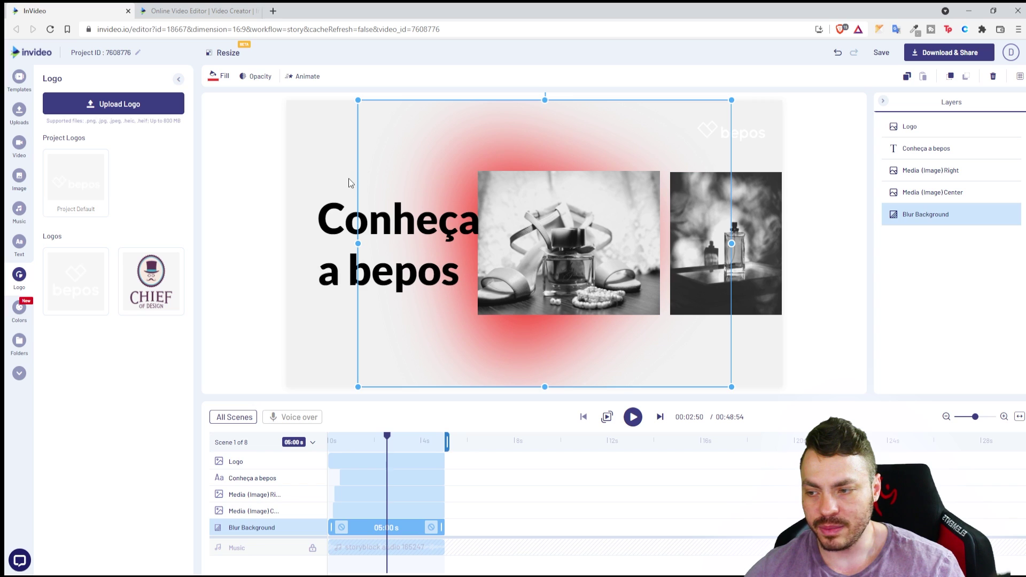
pyautogui.click(313, 167)
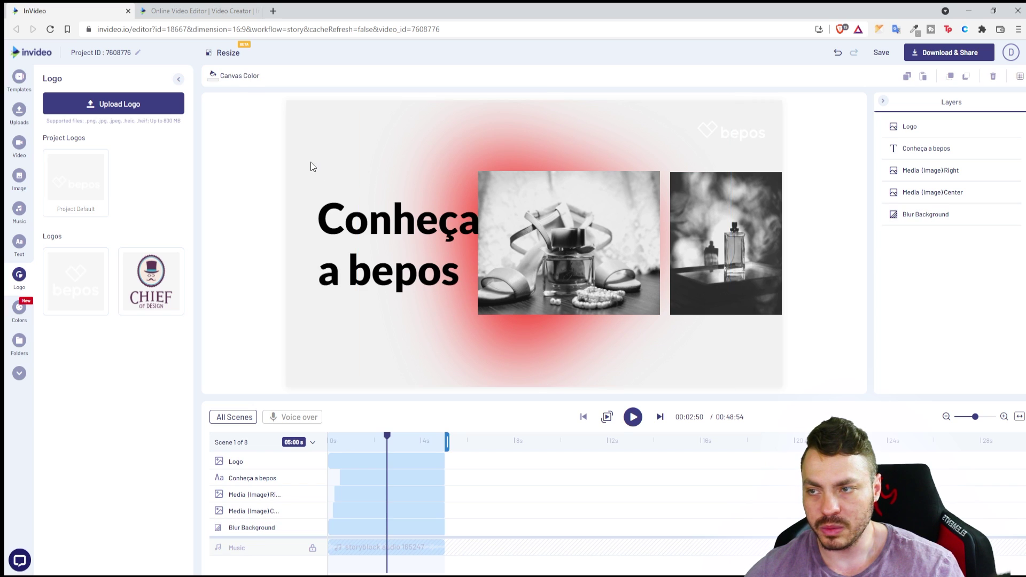
pyautogui.click(252, 75)
pyautogui.tripleClick(125, 202)
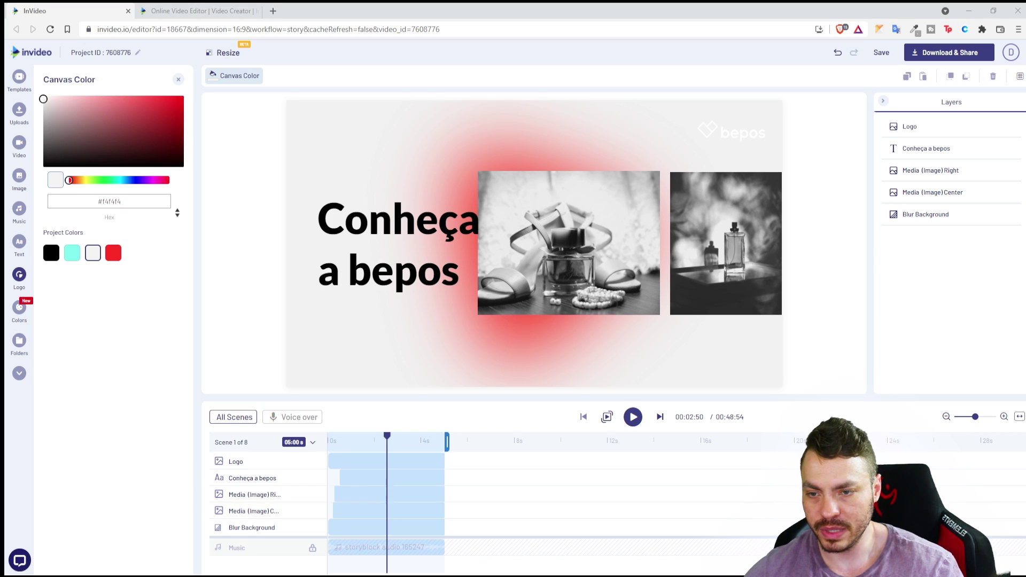
# Create a new custom color palette with #0F206C as its first color.
pyautogui.click(20, 307)
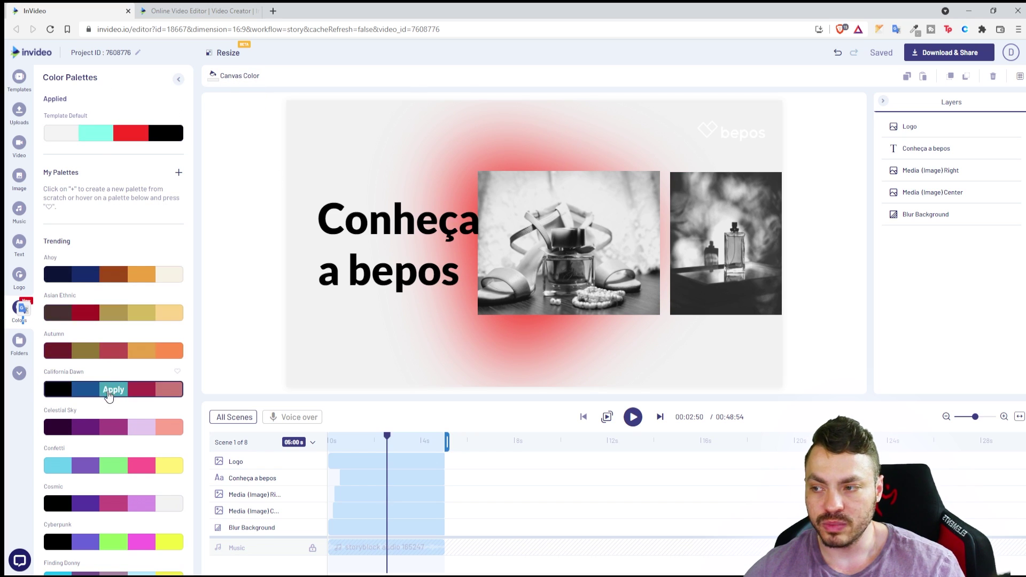
pyautogui.scroll(-2, 128, 375)
pyautogui.scroll(2, 133, 367)
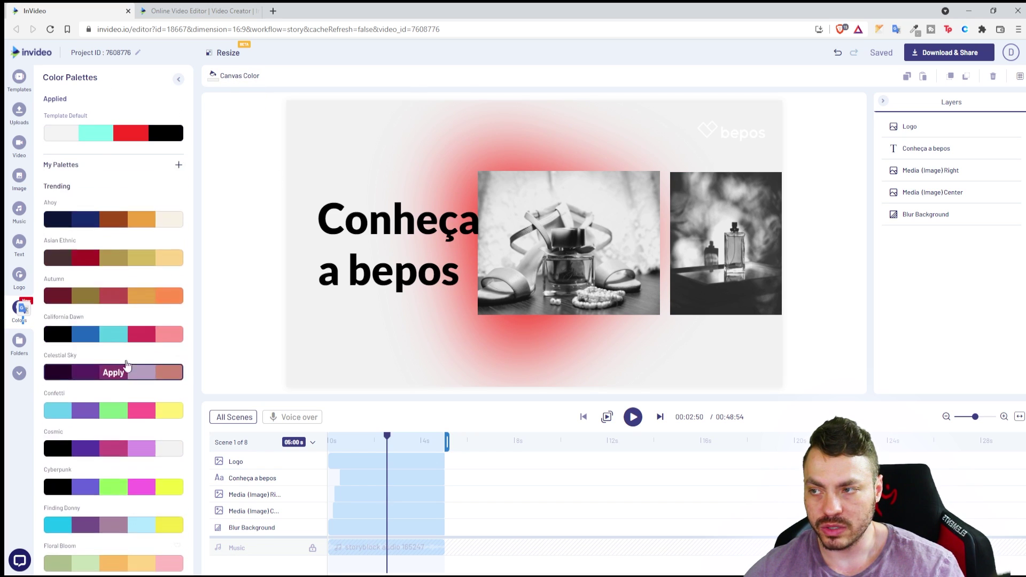
pyautogui.click(179, 172)
pyautogui.click(158, 210)
pyautogui.moveTo(123, 325); pyautogui.dragTo(97, 325)
pyautogui.write('0F206C')
pyautogui.click(126, 179)
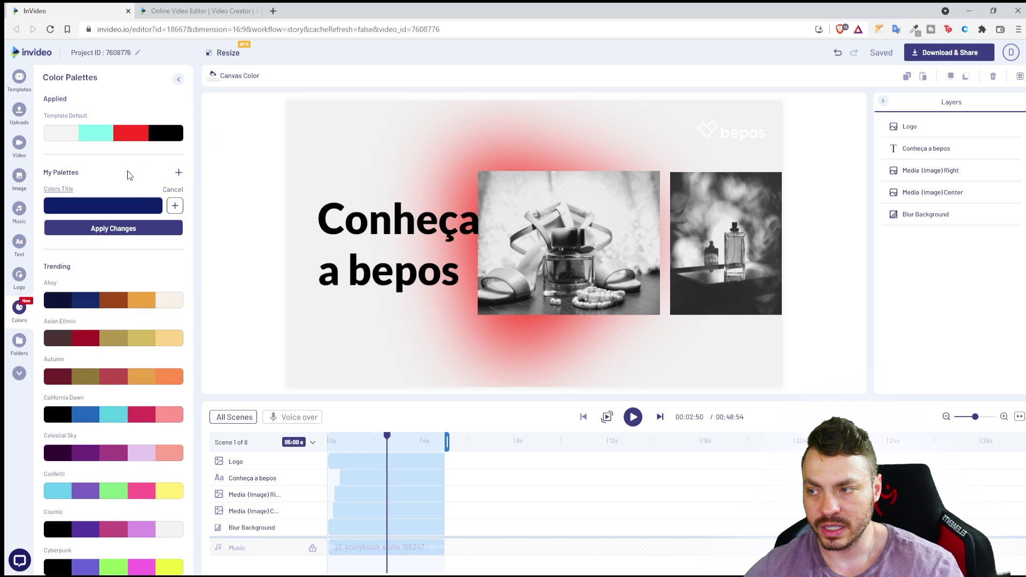
# Add #009CDE as the second color of the new palette.
pyautogui.click(175, 206)
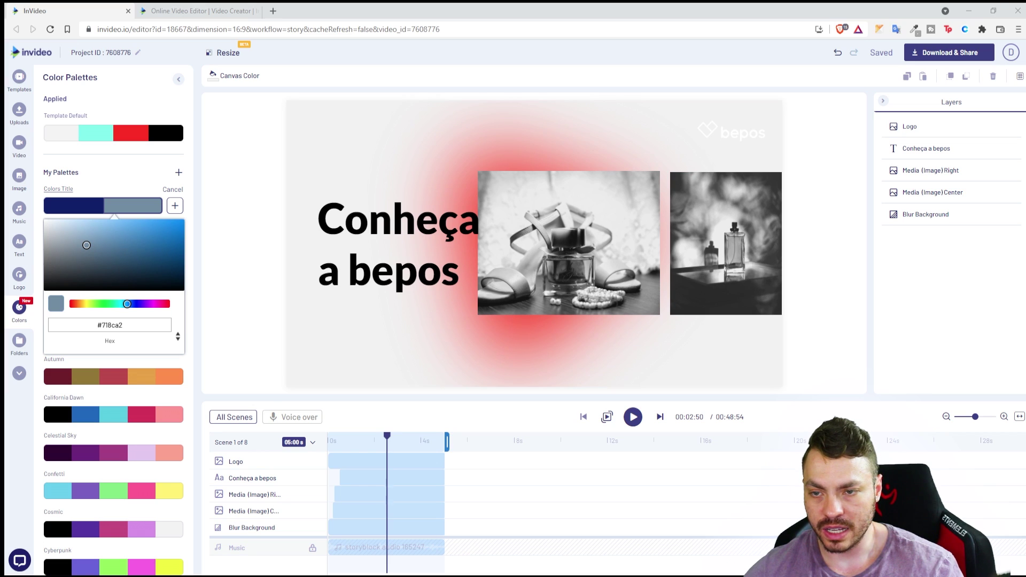
pyautogui.tripleClick(110, 325)
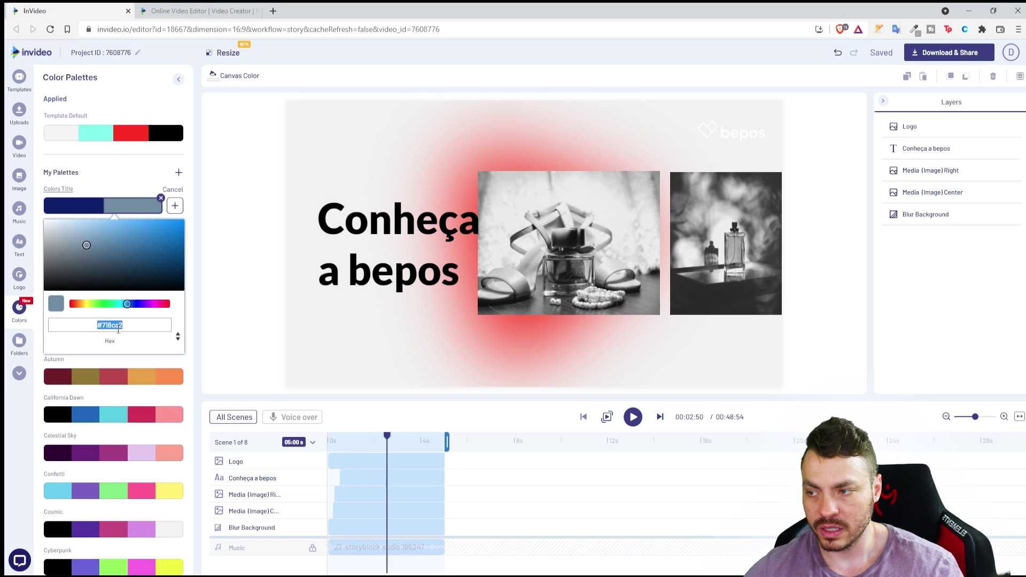
pyautogui.write('009CDE')
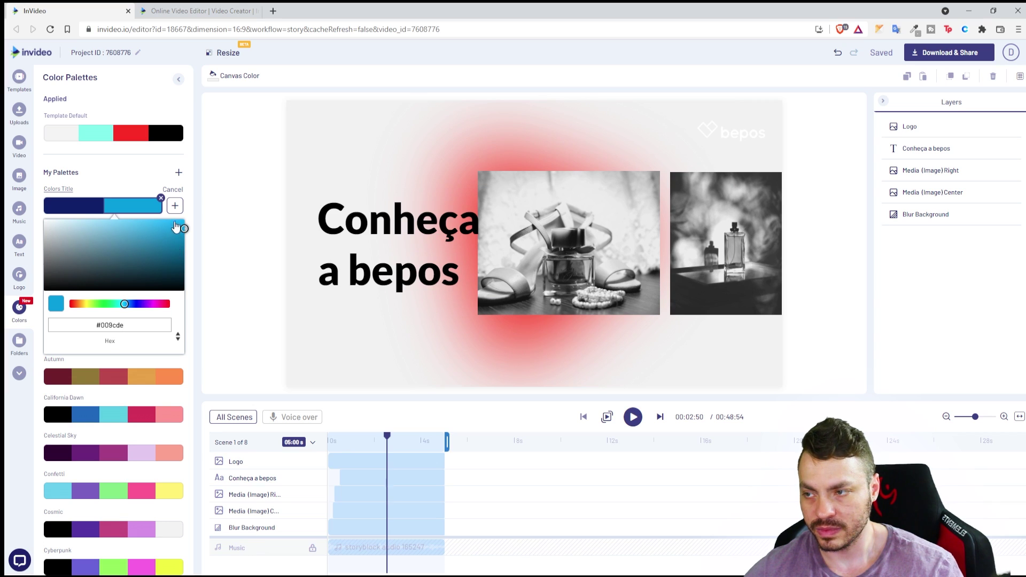
# Paste a bright light blue as the palette's third color and apply the palette to the project.
pyautogui.click(175, 206)
pyautogui.doubleClick(117, 327)
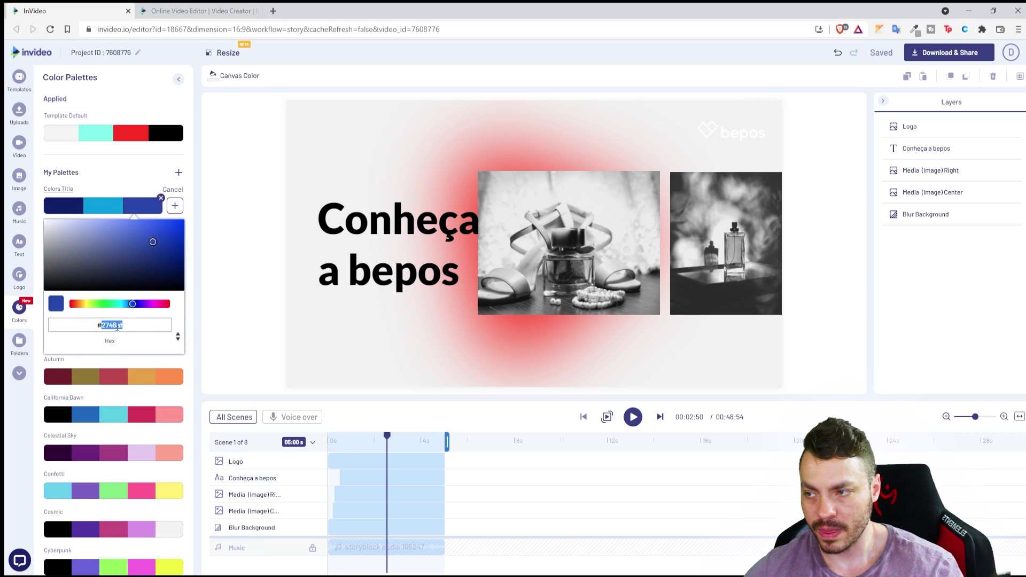
pyautogui.hotkey('ctrl', 'v')
pyautogui.click(126, 178)
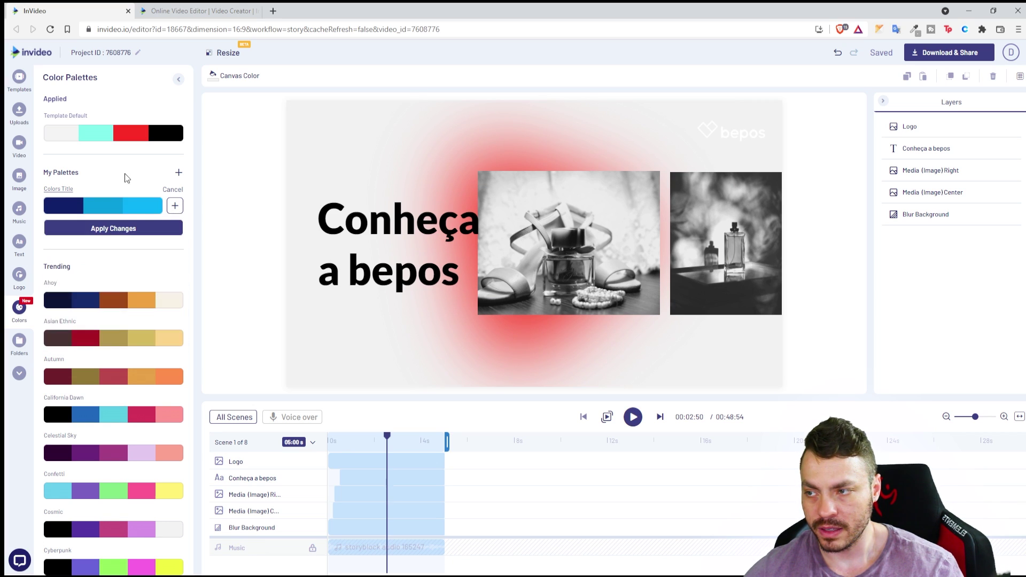
pyautogui.click(141, 229)
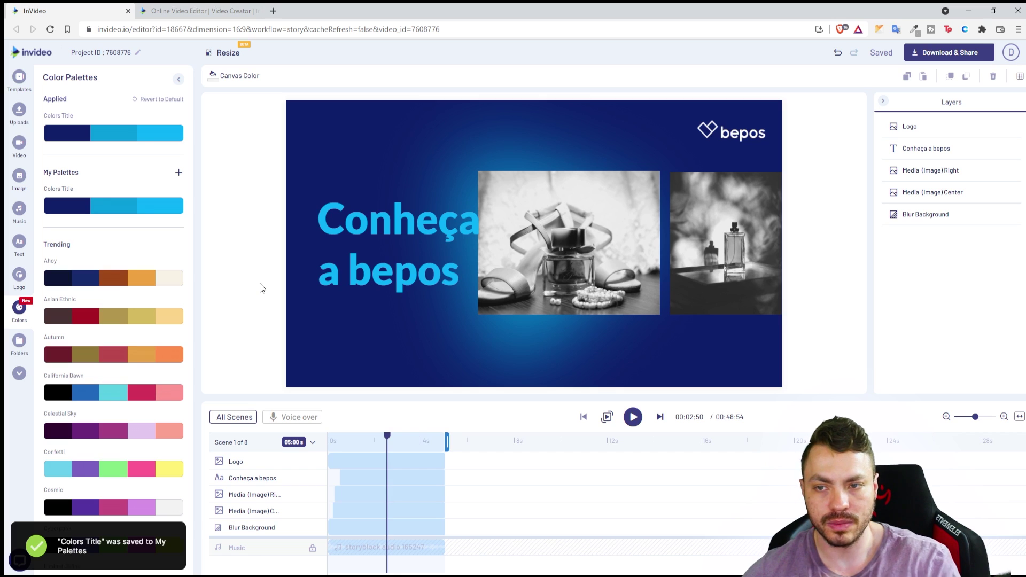
# Delete the Blur Background layer from scene 1.
pyautogui.click(460, 160)
pyautogui.click(473, 166)
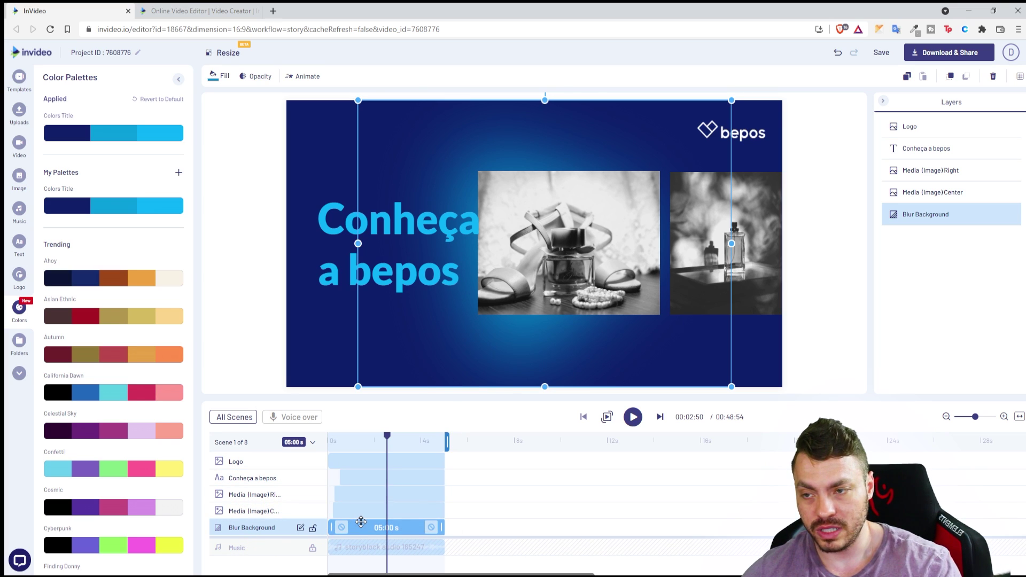
pyautogui.press('Delete')
# Shrink the "Conheça a bepos" title to font size 131.83 and move it slightly down beside the images.
pyautogui.click(441, 253)
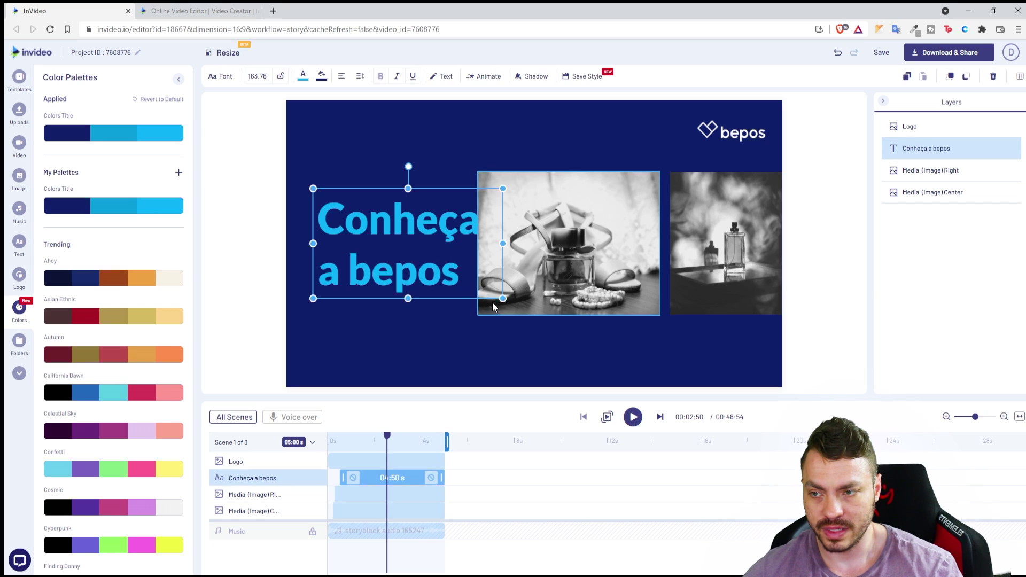
pyautogui.moveTo(502, 299); pyautogui.dragTo(467, 277)
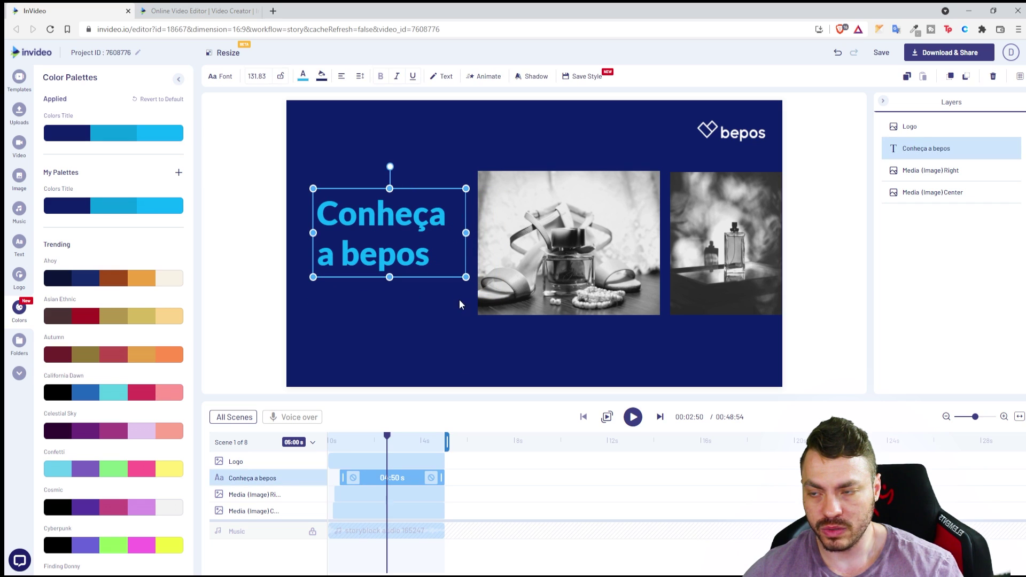
pyautogui.moveTo(461, 218); pyautogui.dragTo(458, 231)
# Try to recolor the word "bepos" in the title white (#ffffff).
pyautogui.moveTo(431, 270); pyautogui.dragTo(340, 270)
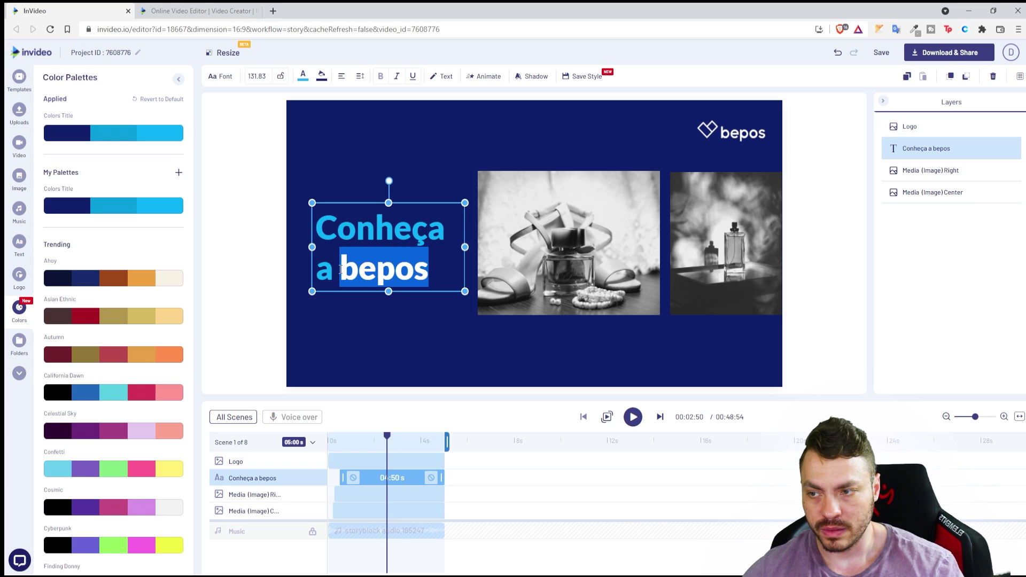
pyautogui.click(303, 76)
pyautogui.moveTo(82, 158); pyautogui.dragTo(43, 96)
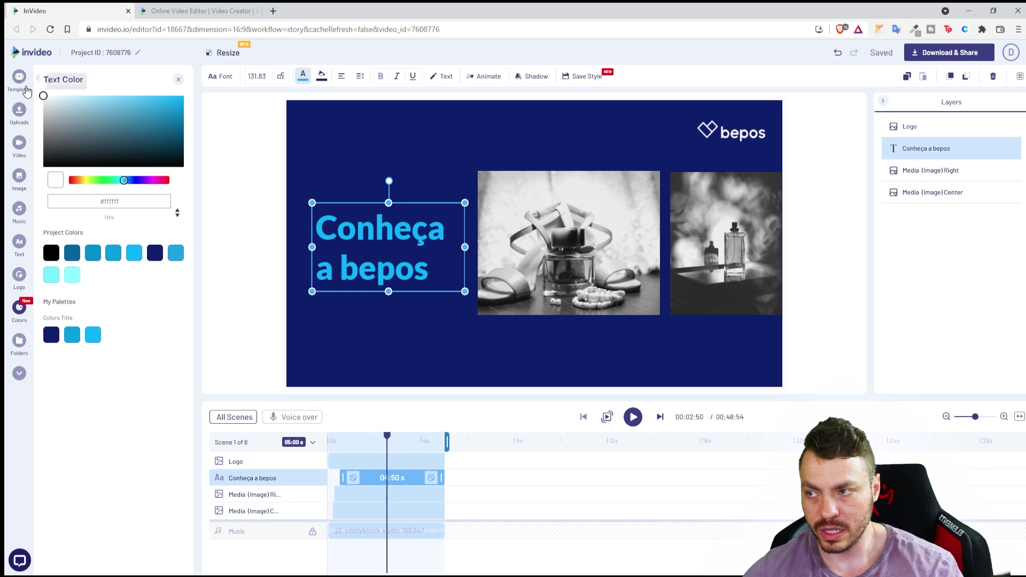
pyautogui.click(246, 187)
pyautogui.hotkey('ctrl', 'z')
# Delete the center and right images from scene 1 and move the title to the middle of the canvas.
pyautogui.click(597, 269)
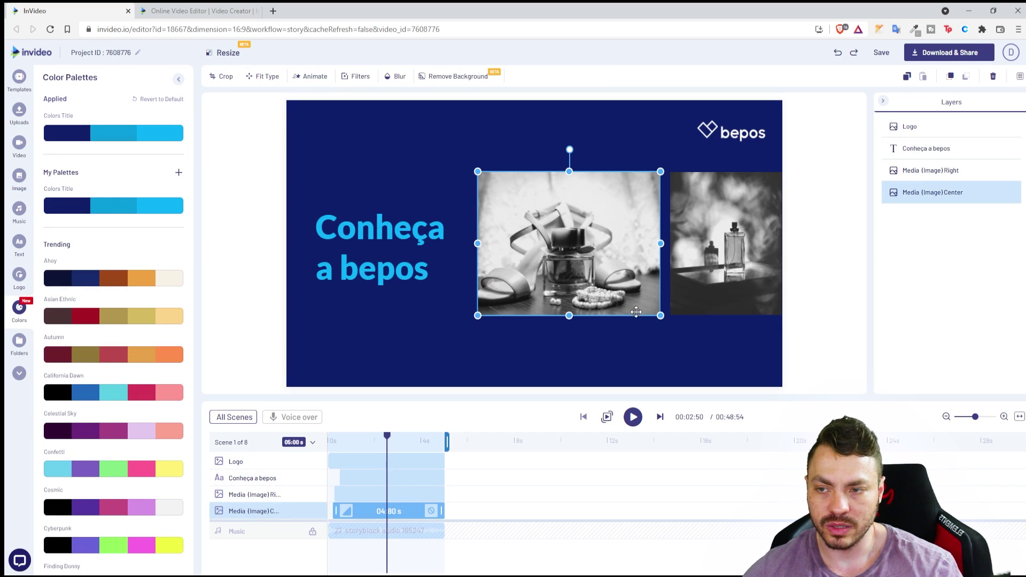
pyautogui.press('Delete')
pyautogui.click(727, 269)
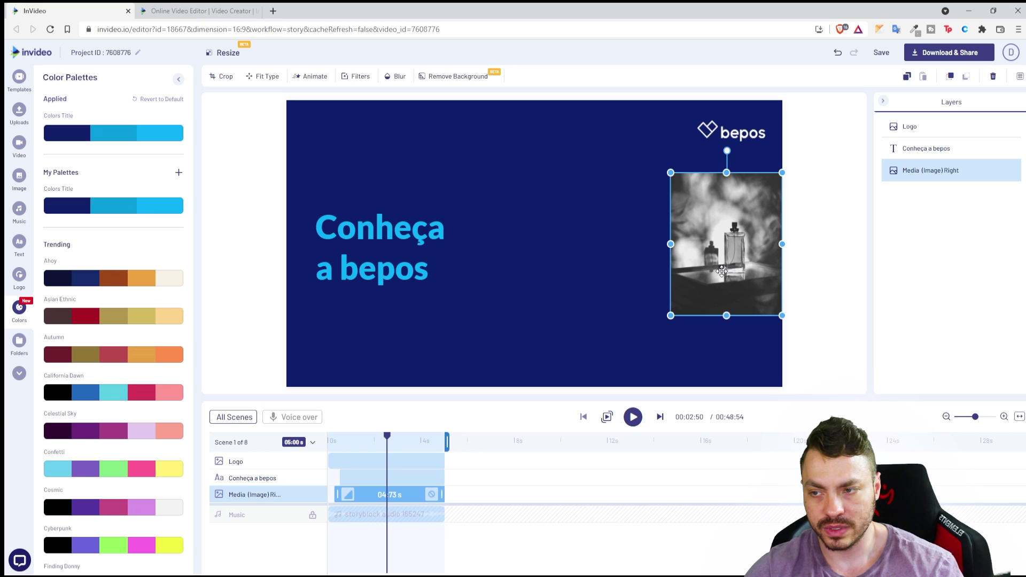
pyautogui.press('Delete')
pyautogui.click(420, 234)
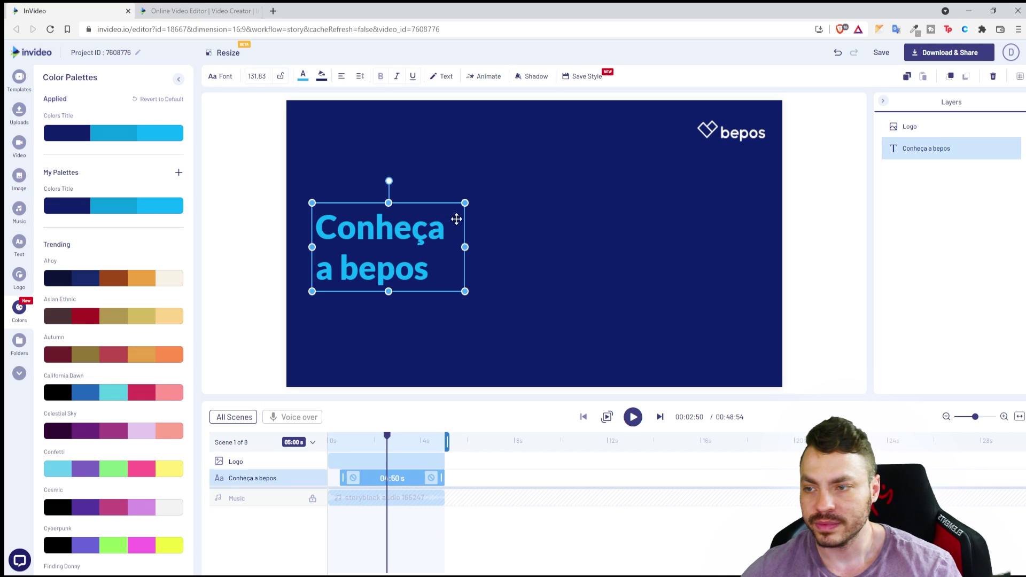
pyautogui.moveTo(461, 214); pyautogui.dragTo(599, 217)
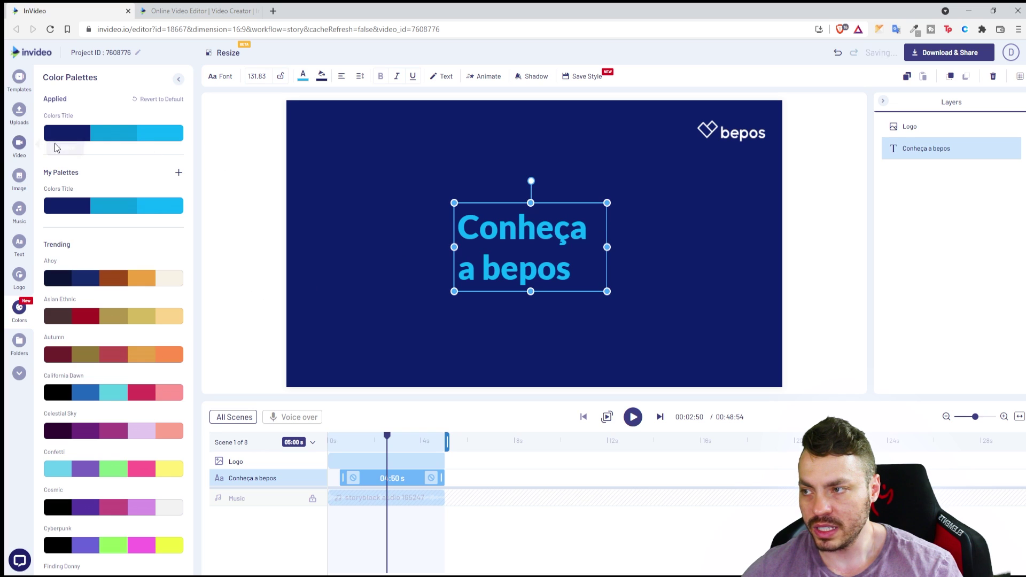
# Add the uploaded BePos-Vertical-White.png image to scene 1.
pyautogui.click(19, 110)
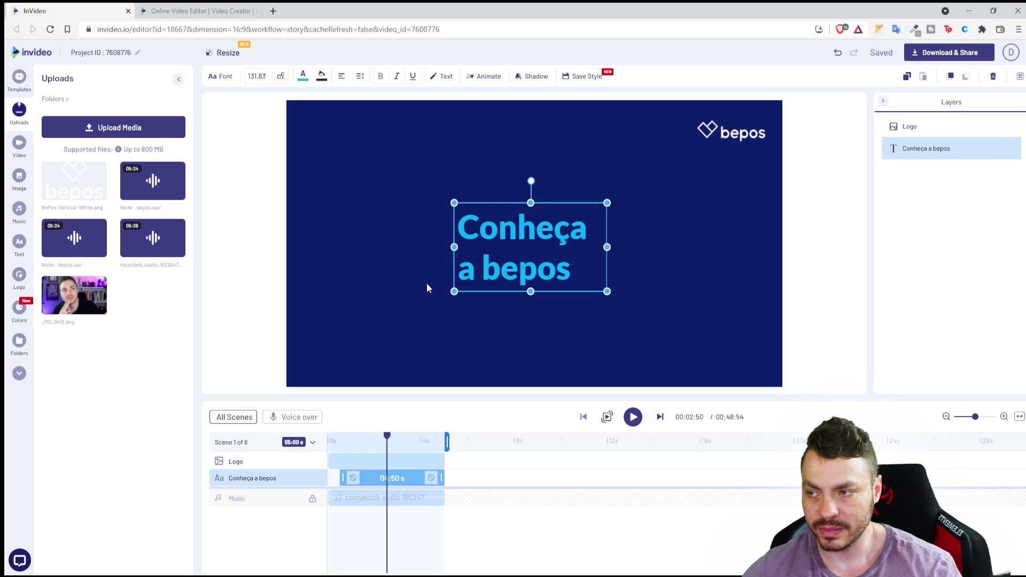
pyautogui.click(395, 231)
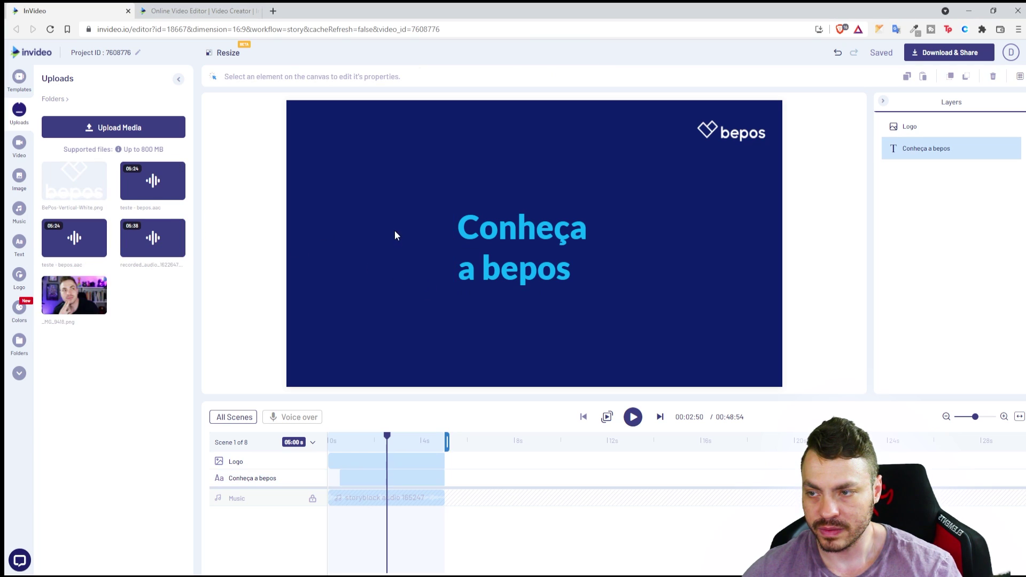
pyautogui.click(65, 181)
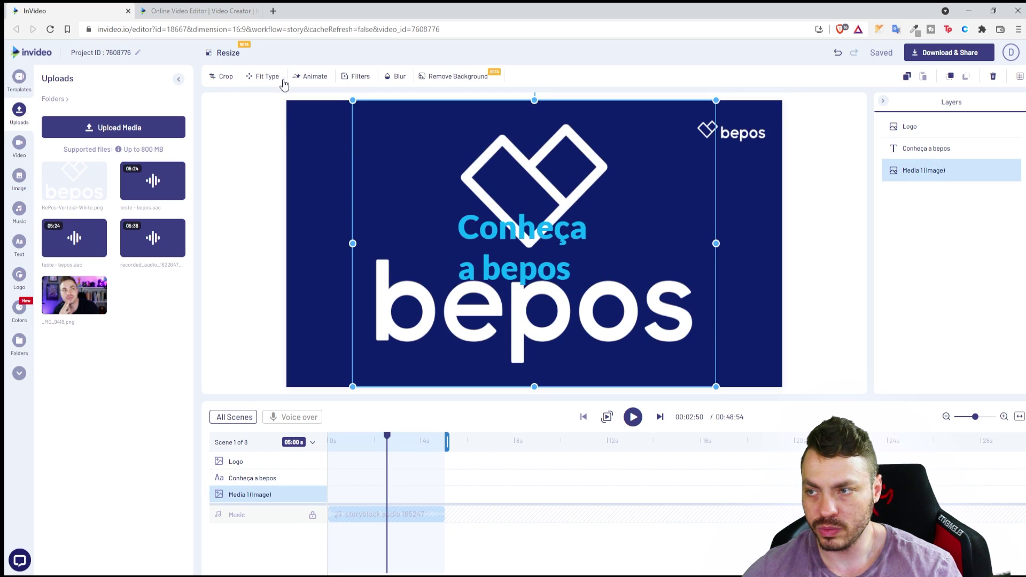
# Crop the vertical logo image to its heart symbol, cutting off the "bepos" wordmark and the side margins.
pyautogui.click(229, 78)
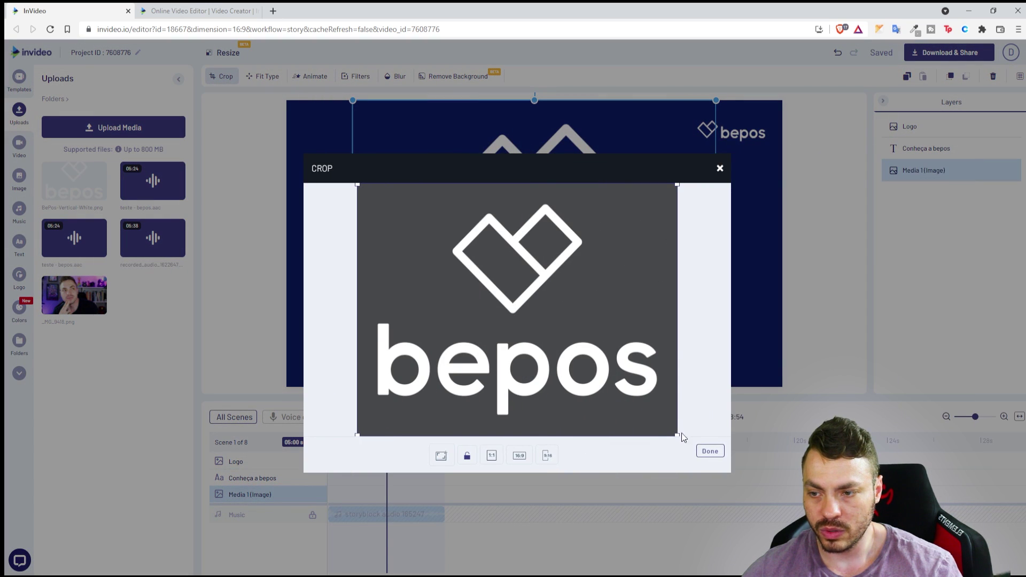
pyautogui.moveTo(677, 433); pyautogui.dragTo(647, 323)
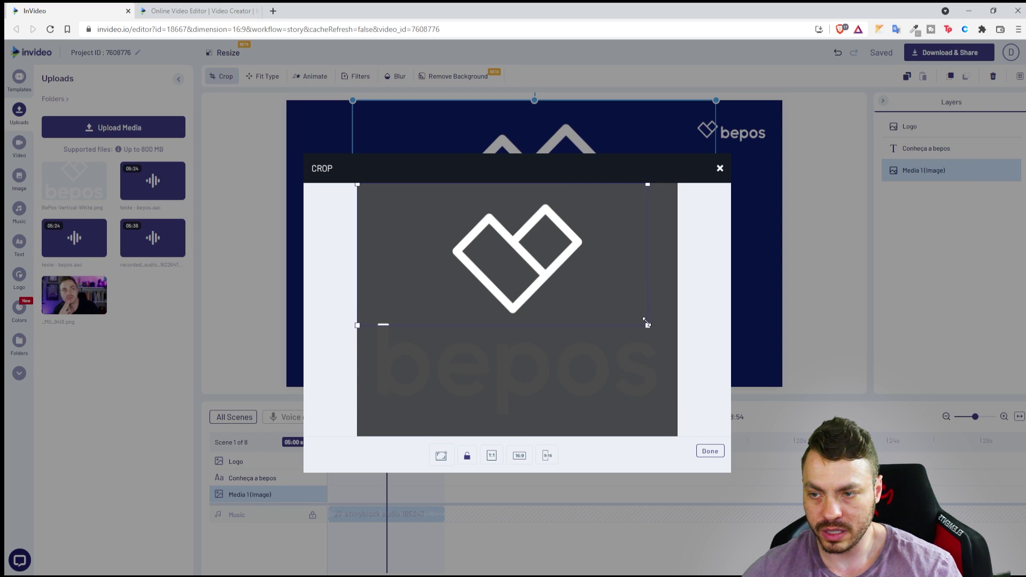
pyautogui.moveTo(647, 184); pyautogui.dragTo(585, 184)
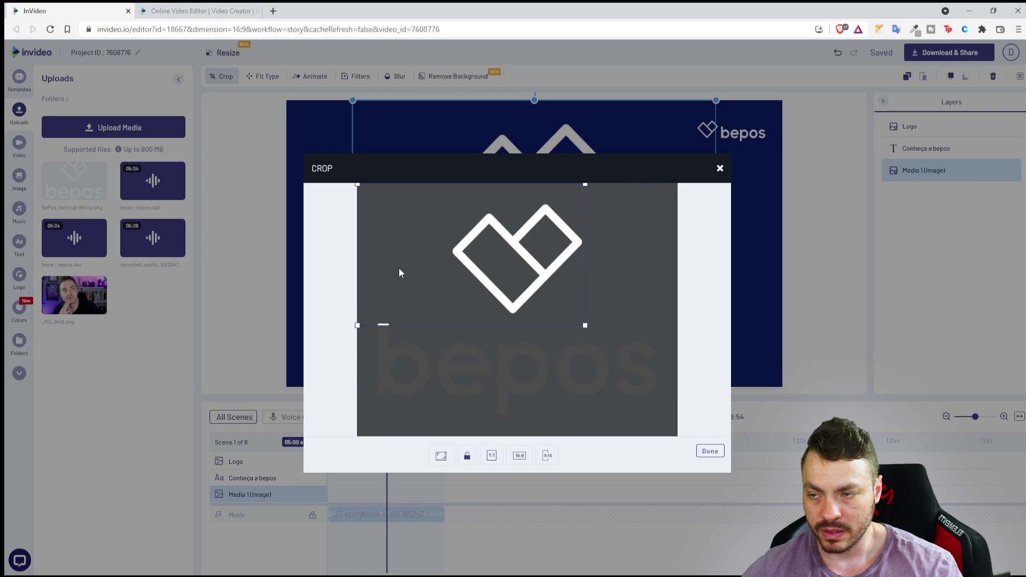
pyautogui.moveTo(358, 325); pyautogui.dragTo(447, 321)
pyautogui.click(713, 453)
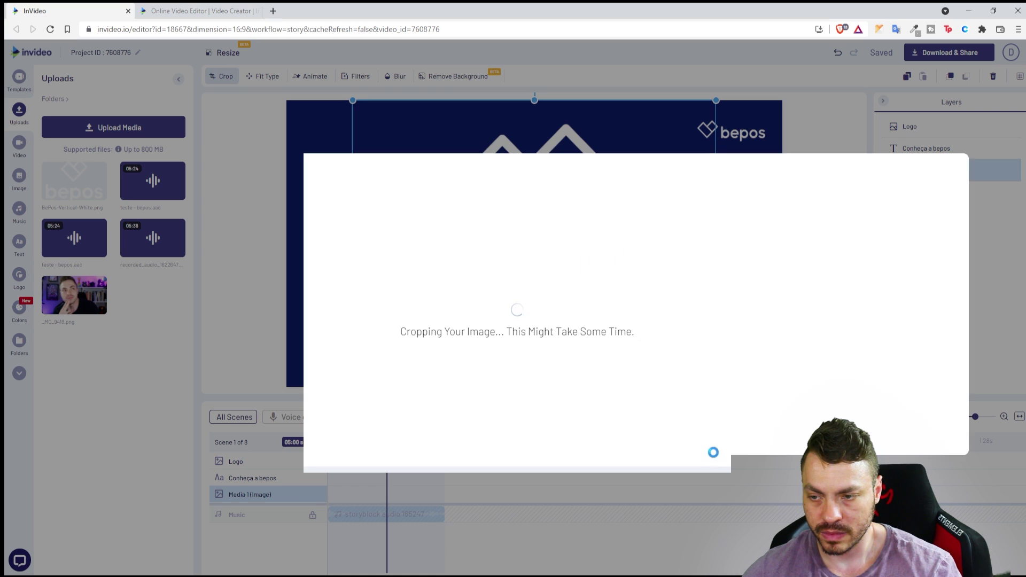